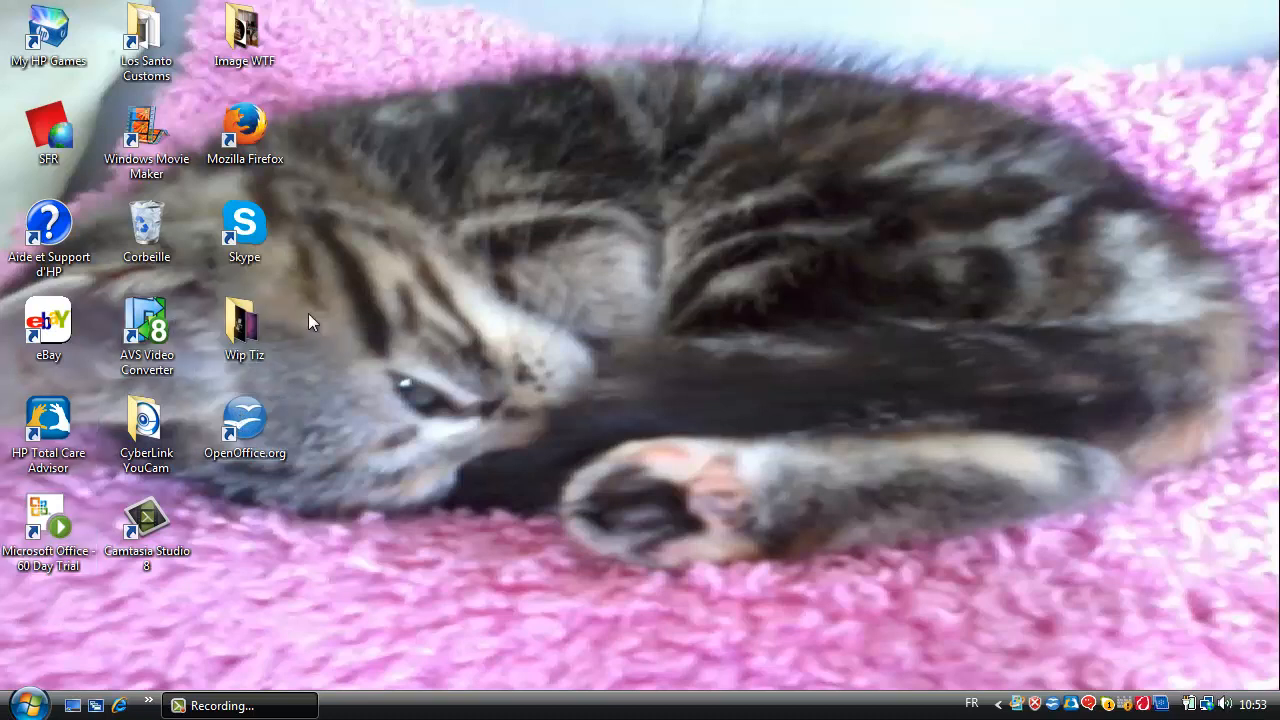
Launch OpenOffice.org, create a new drawing document and maximize its window.
double_click(252, 411)
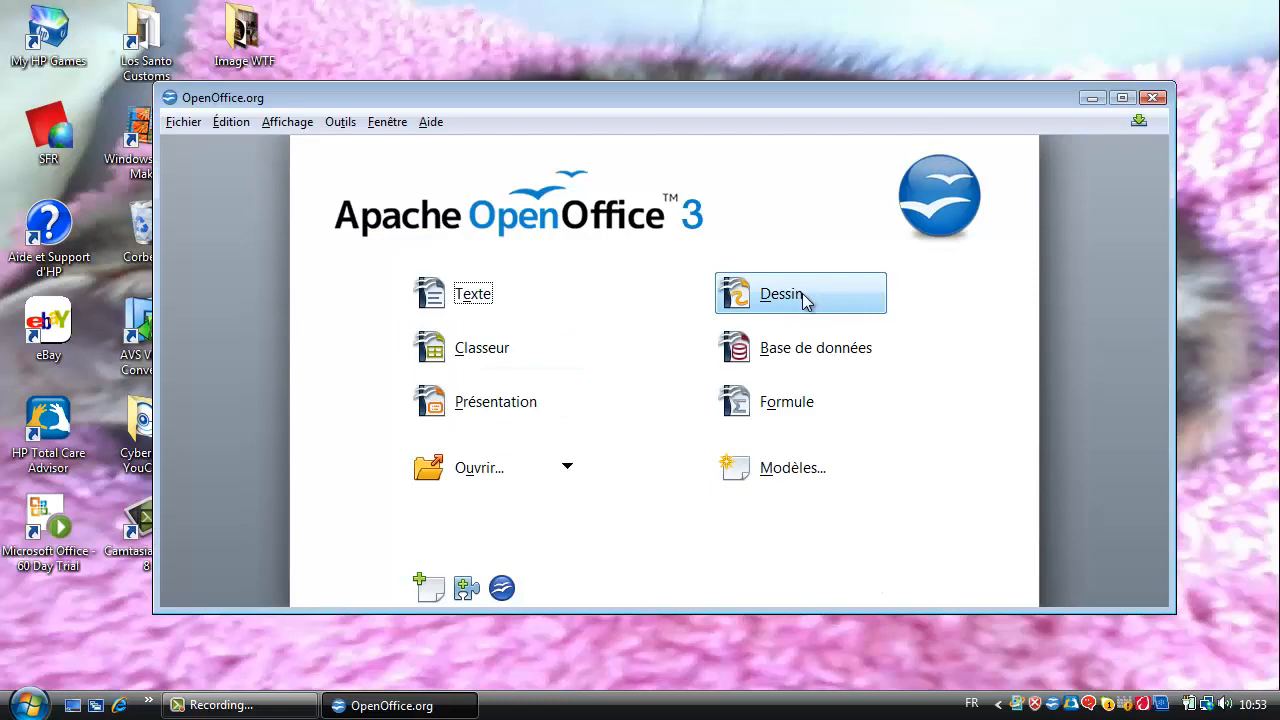
click(802, 293)
click(1122, 98)
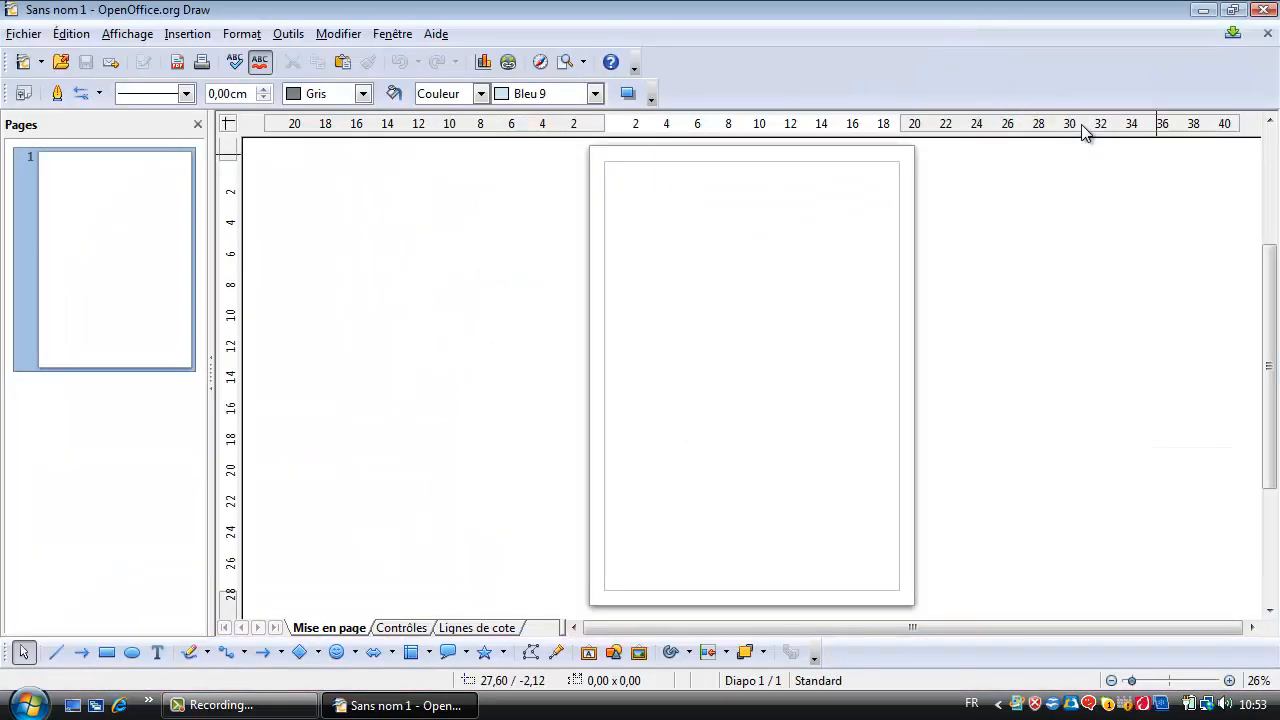
Open the page setup of the blank drawing and set the page width to 15 cm.
right_click(750, 256)
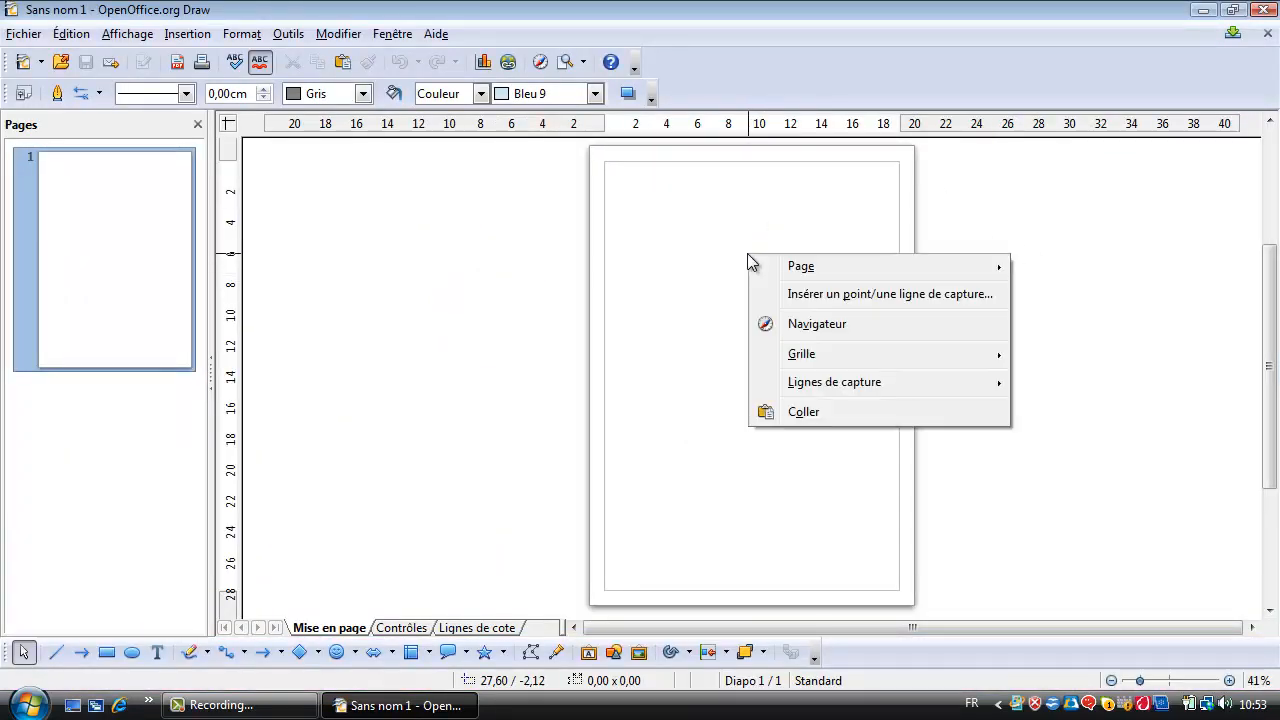
mouse_move(806, 270)
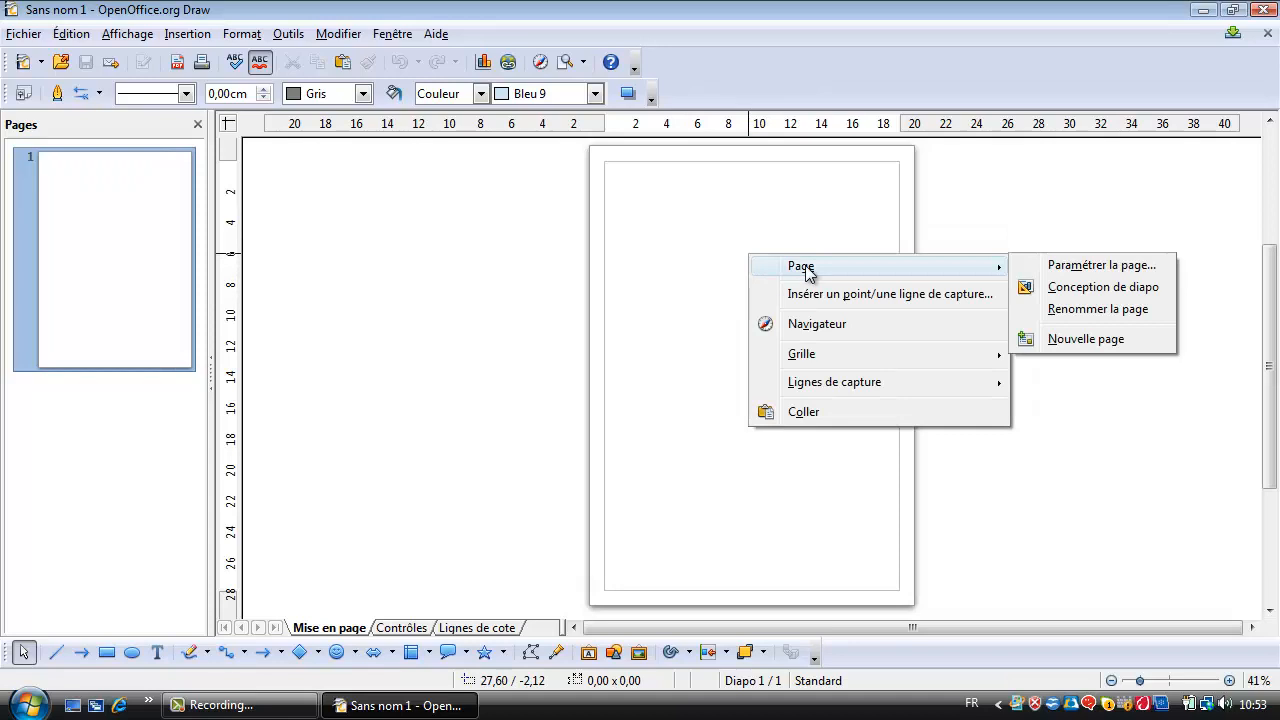
click(1100, 266)
drag(147, 173, 120, 171)
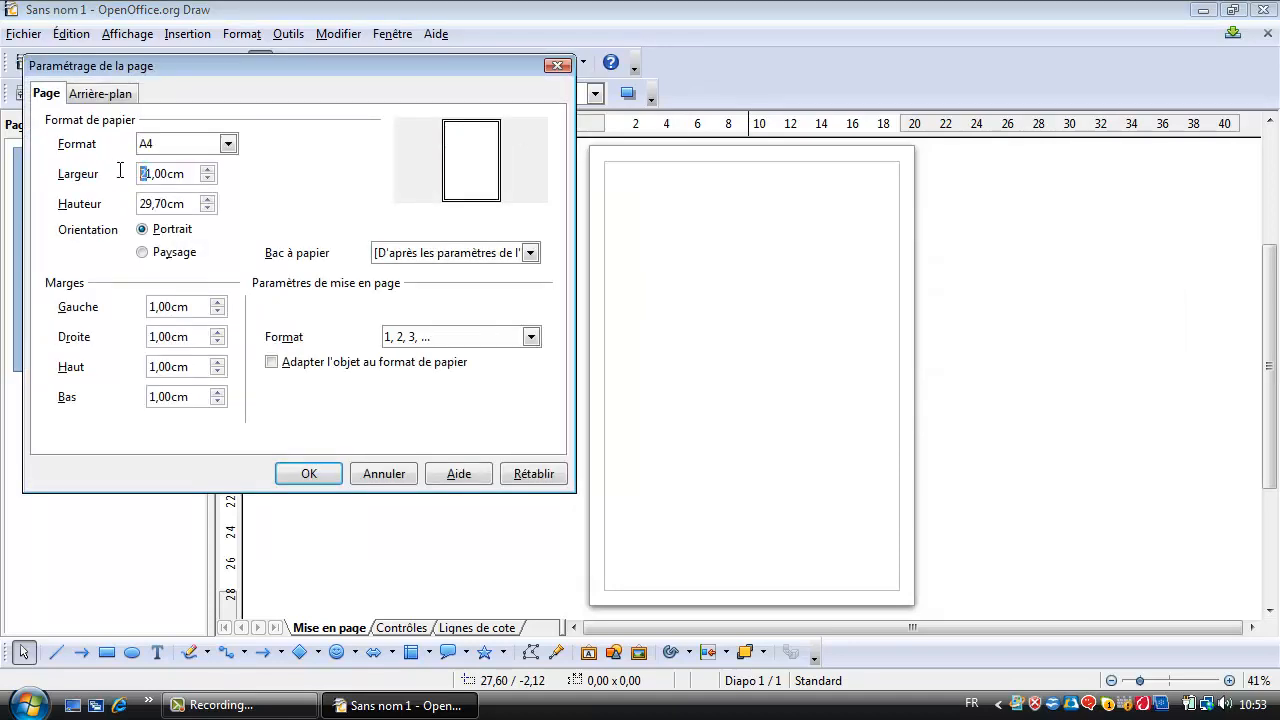
key(BackSpace)
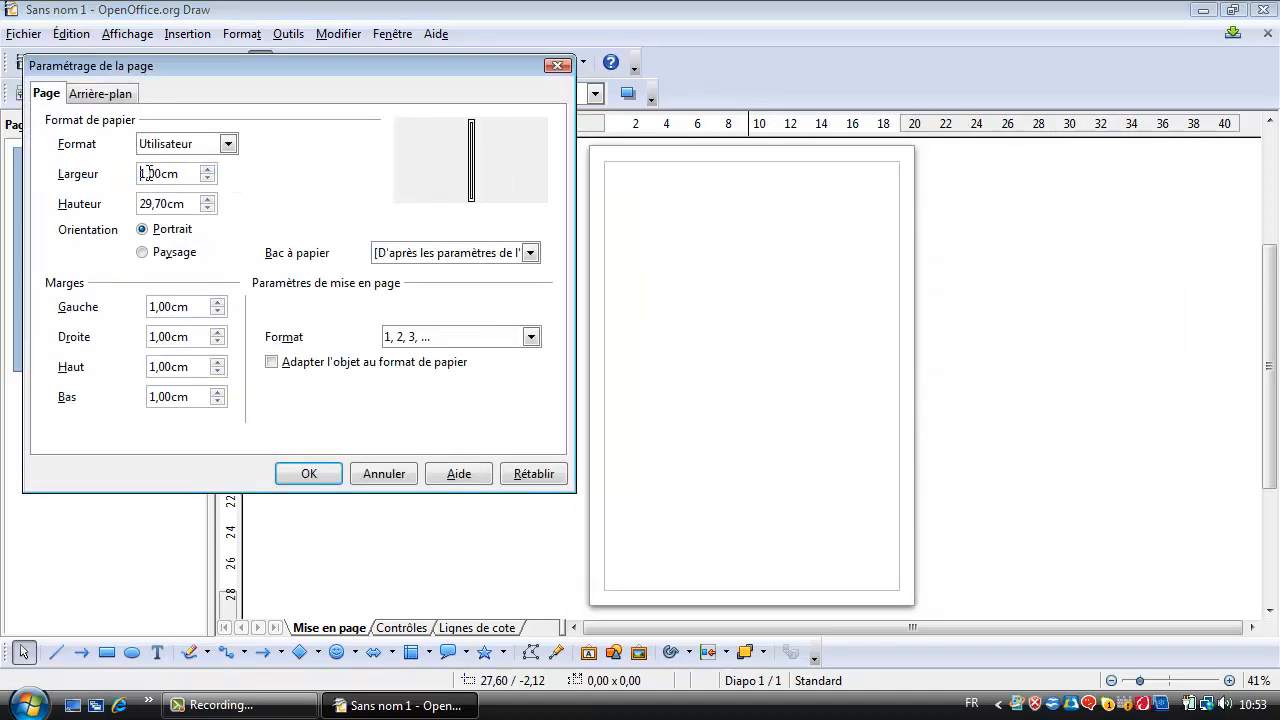
text(5)
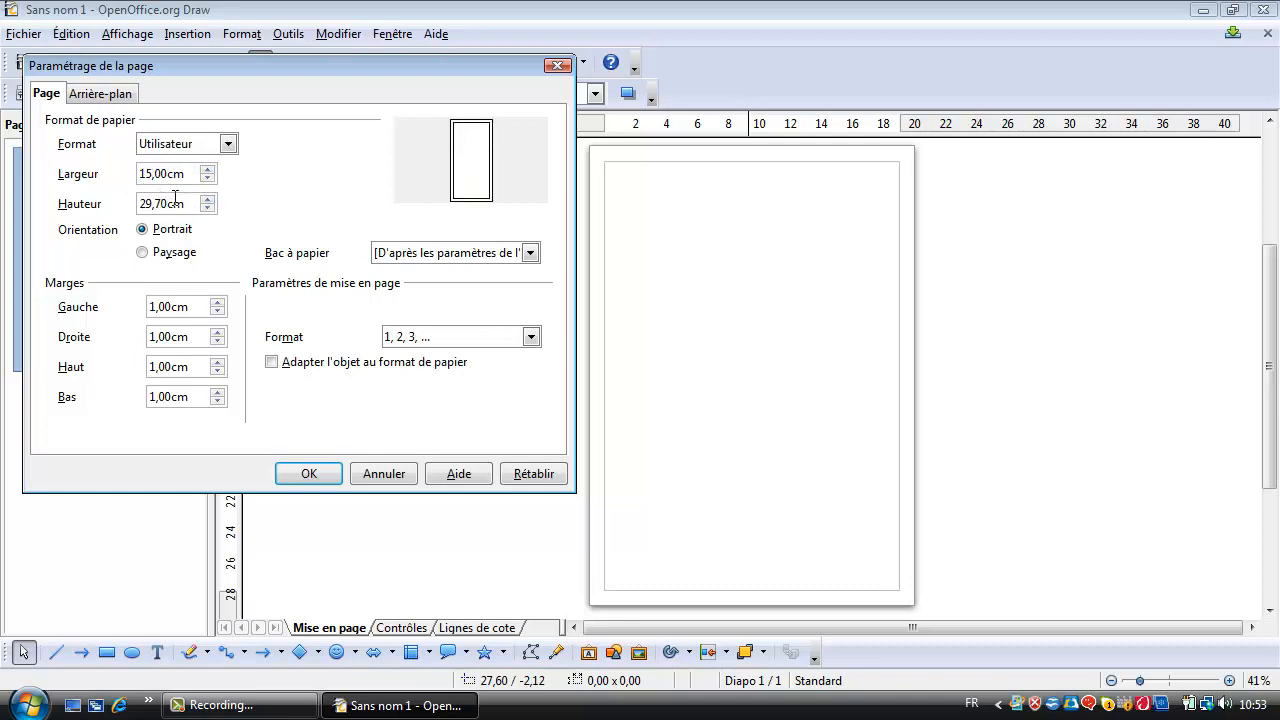
key(Tab)
Set the page height to 15 cm in the page setup.
click(154, 200)
key(BackSpace)
key(BackSpace)
text(15)
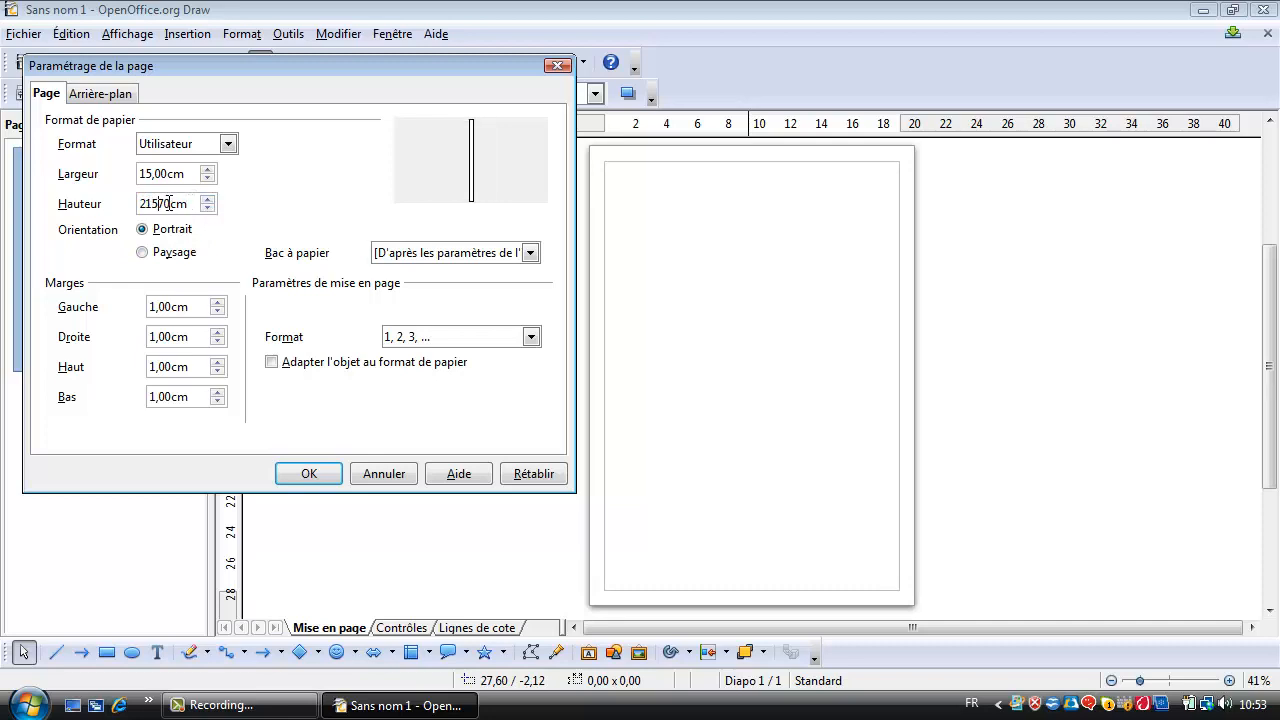
key(BackSpace)
key(BackSpace)
key(BackSpace)
key(BackSpace)
key(BackSpace)
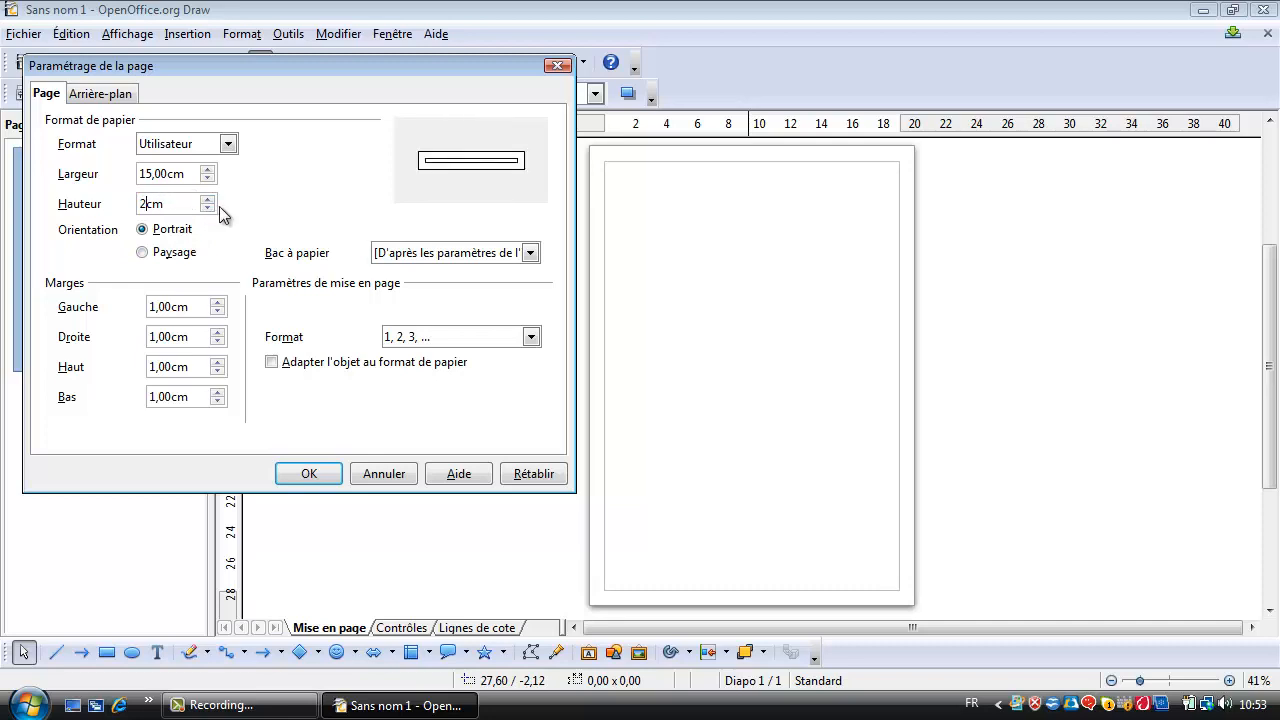
text(15)
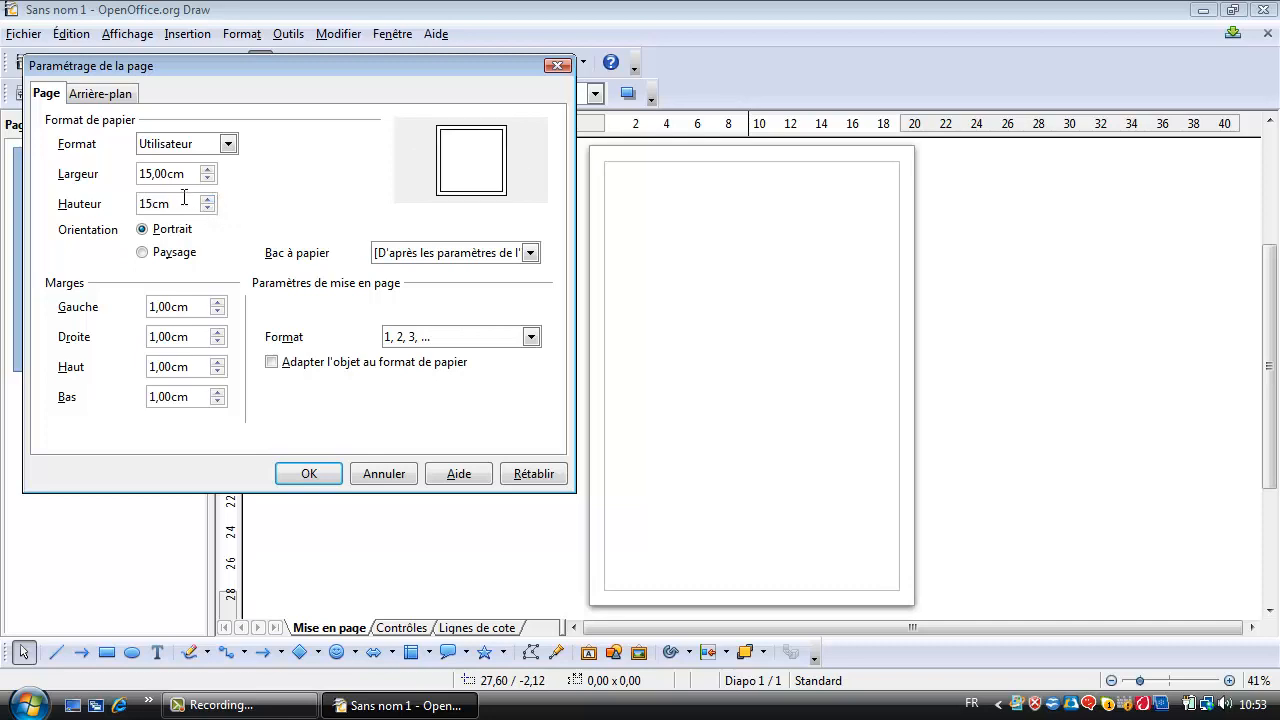
text(00)
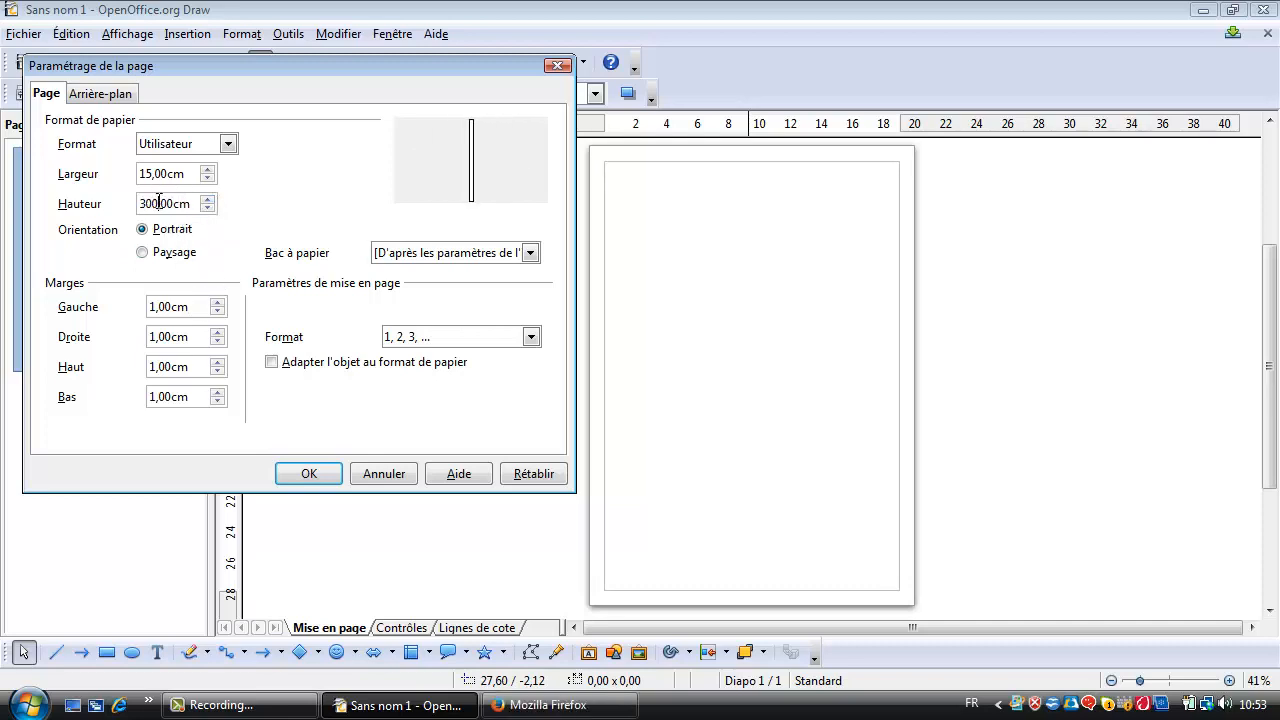
key(BackSpace)
key(BackSpace)
key(BackSpace)
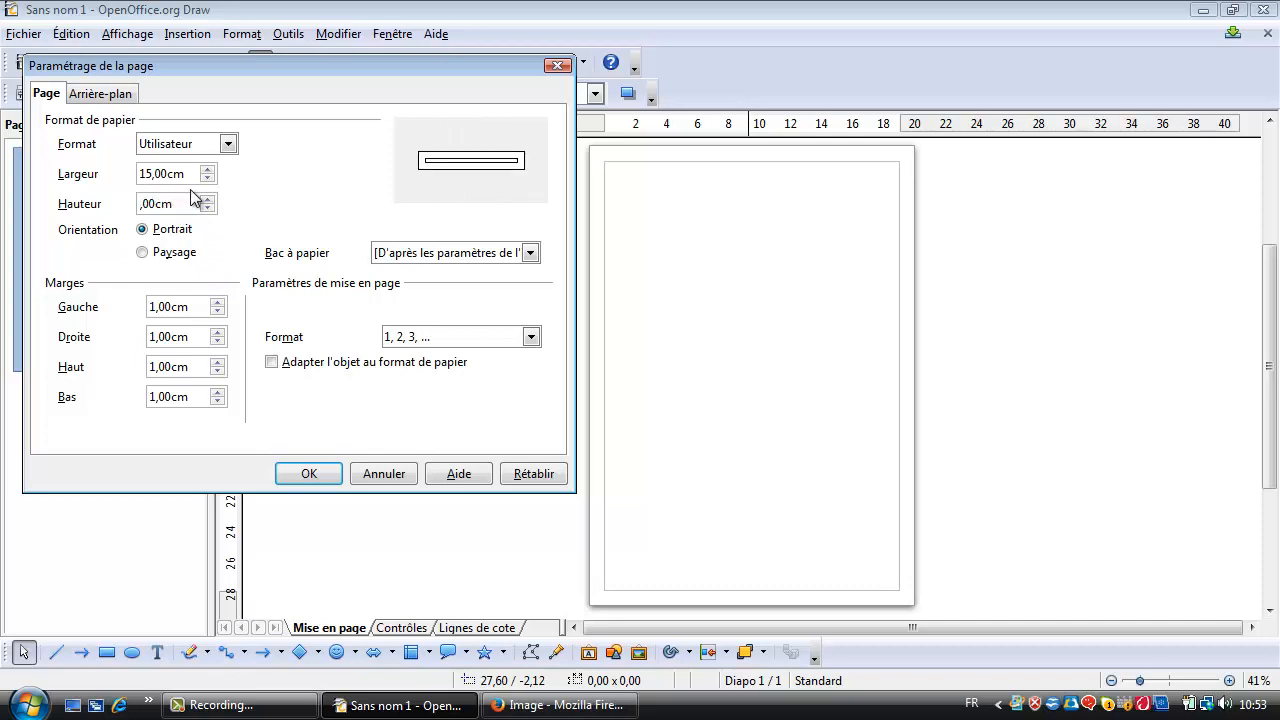
text(15)
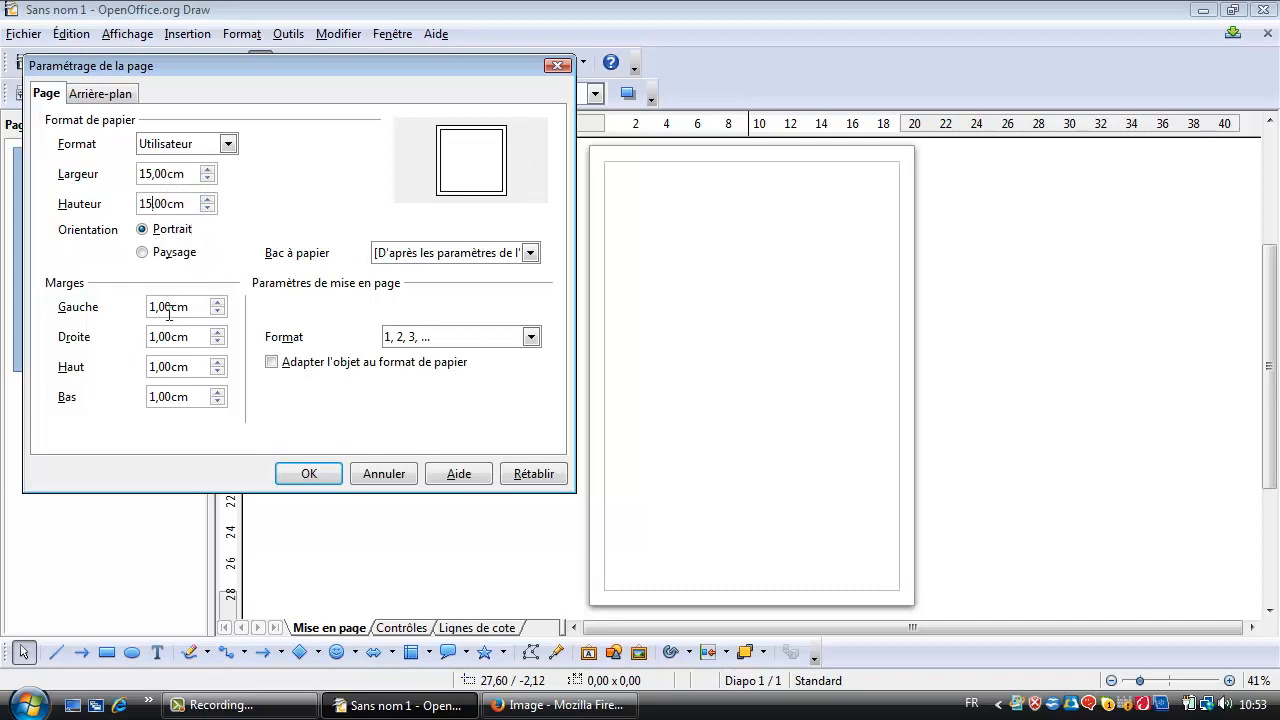
Set all four page margins, left, right, top and bottom, to 0 cm and apply the page setup.
drag(191, 307, 94, 300)
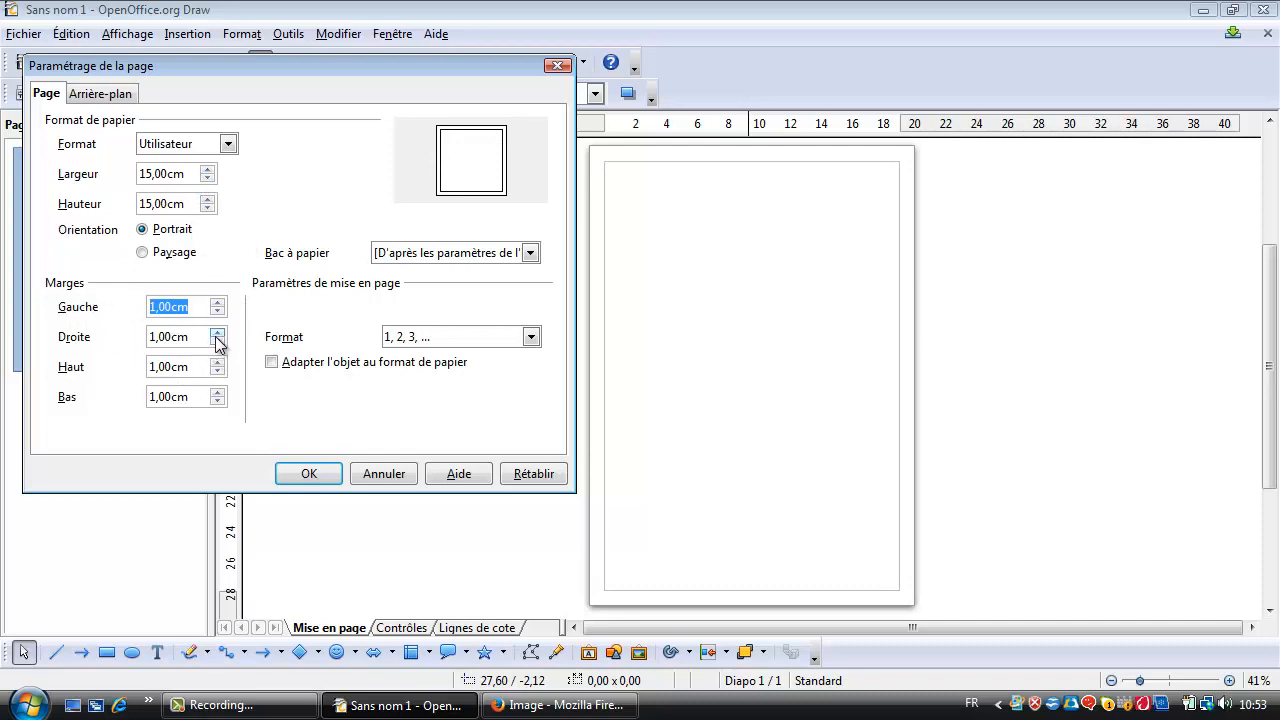
text(0)
key(Tab)
text(0)
key(Tab)
text(0)
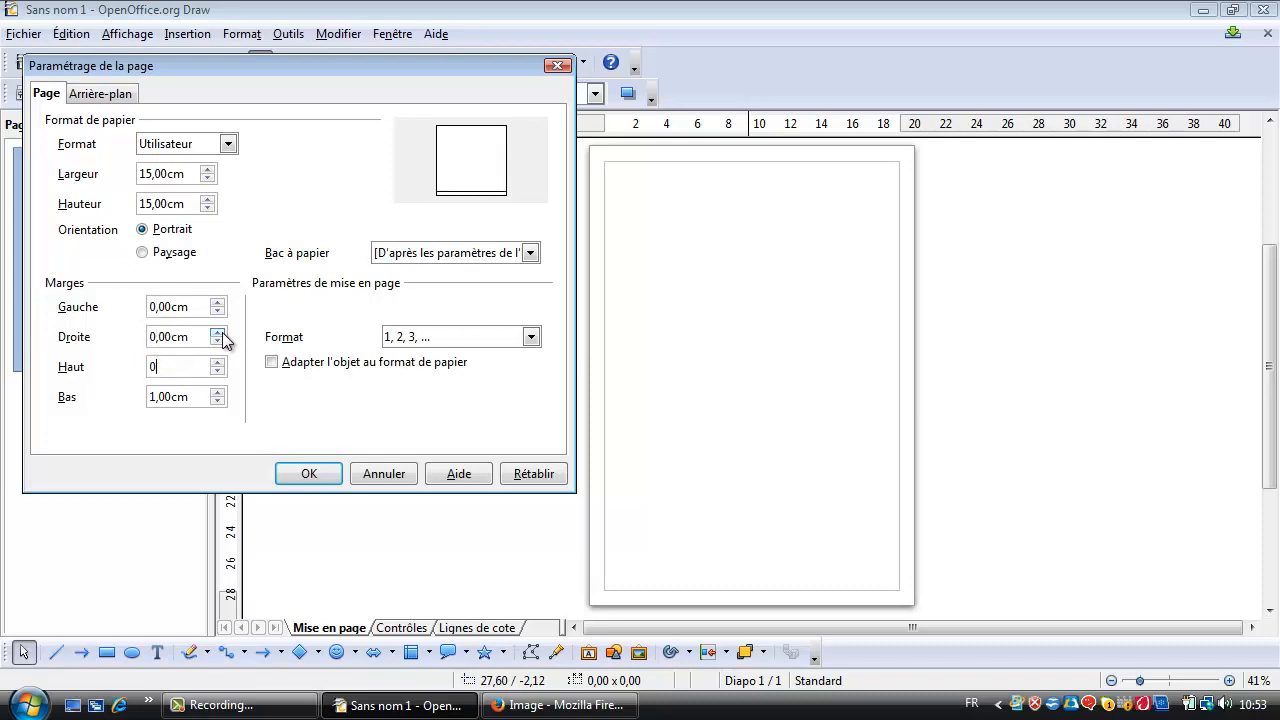
key(Tab)
text(0)
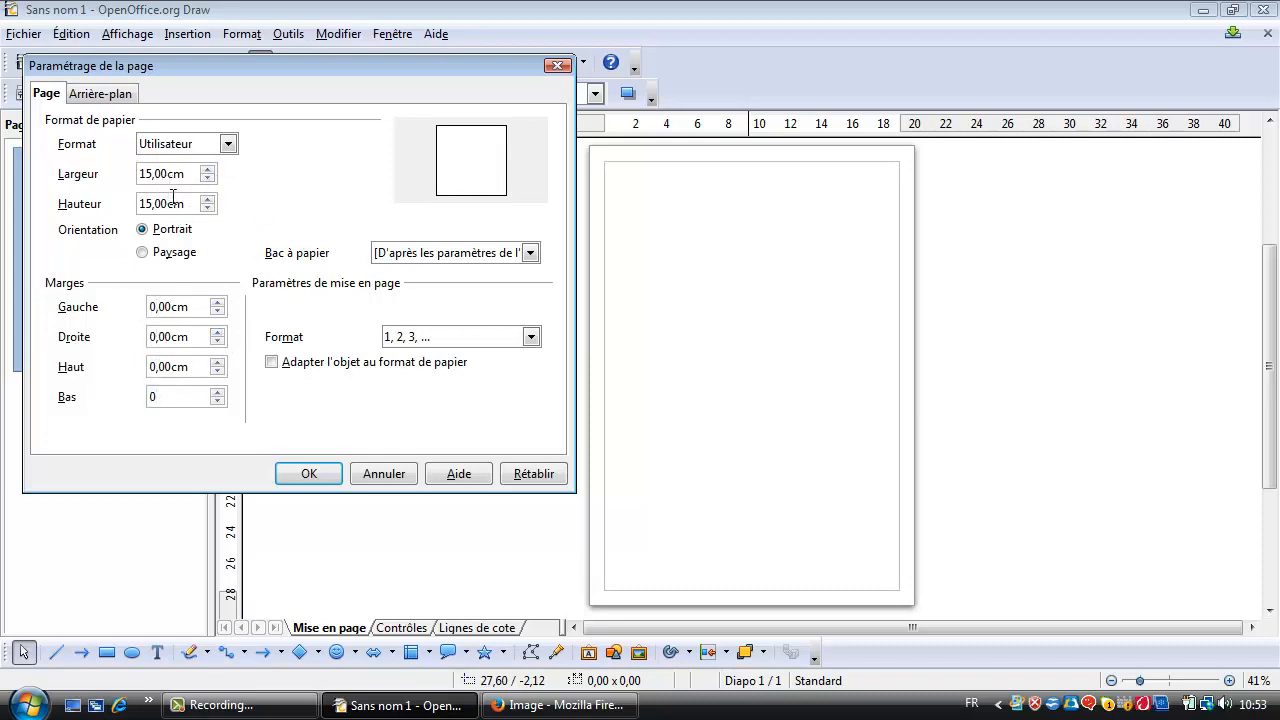
click(307, 473)
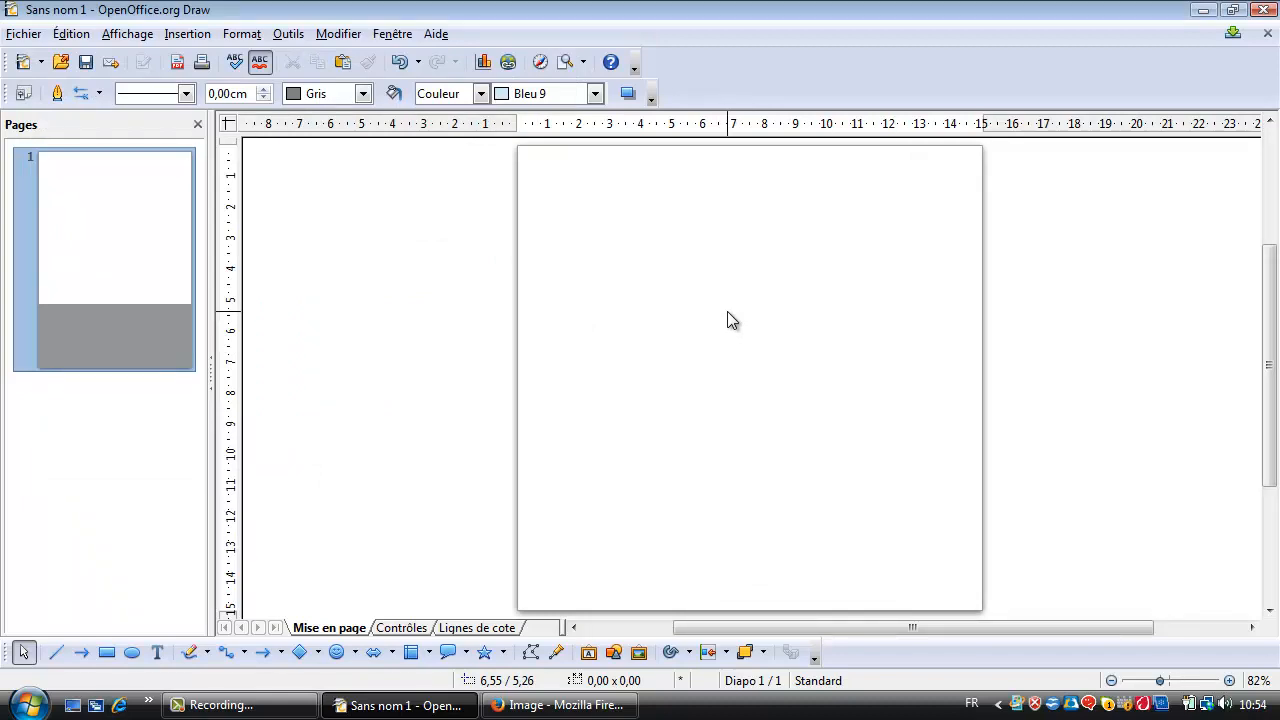
Insert the picture "Image avatare youtube 3" from the Wip Tiz folder onto the page and select it.
click(611, 652)
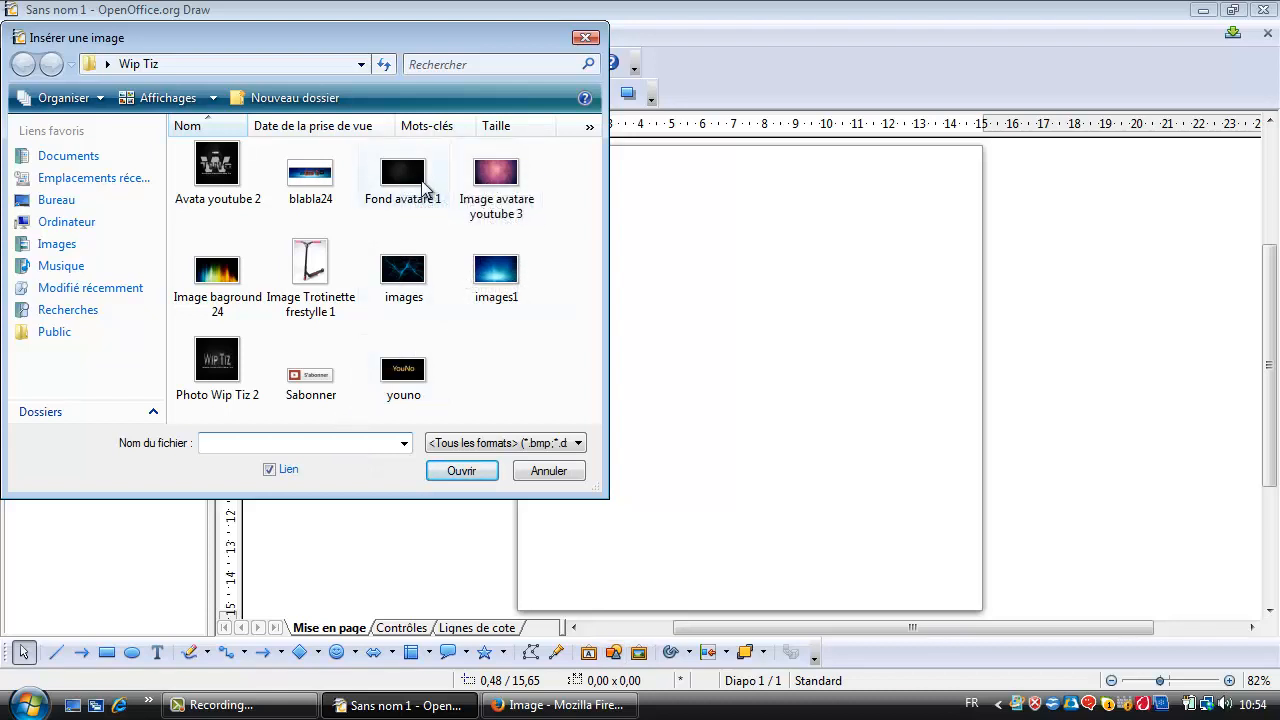
double_click(491, 168)
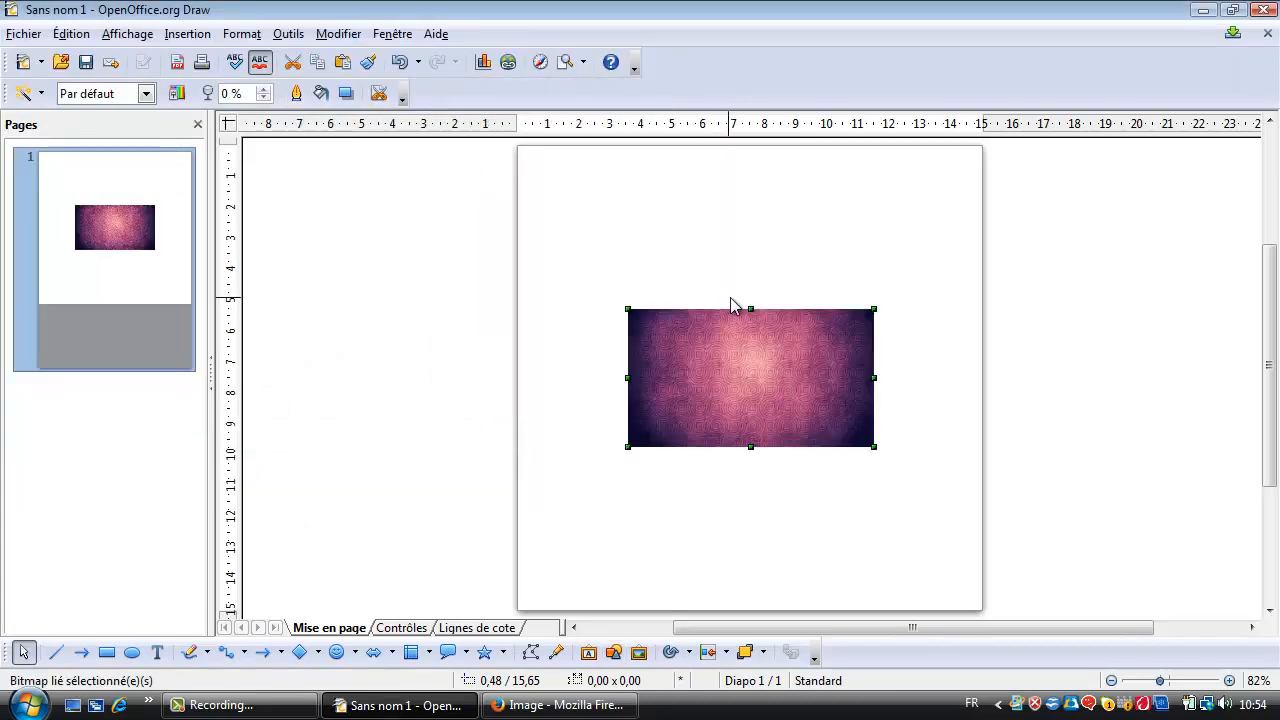
click(752, 306)
click(697, 349)
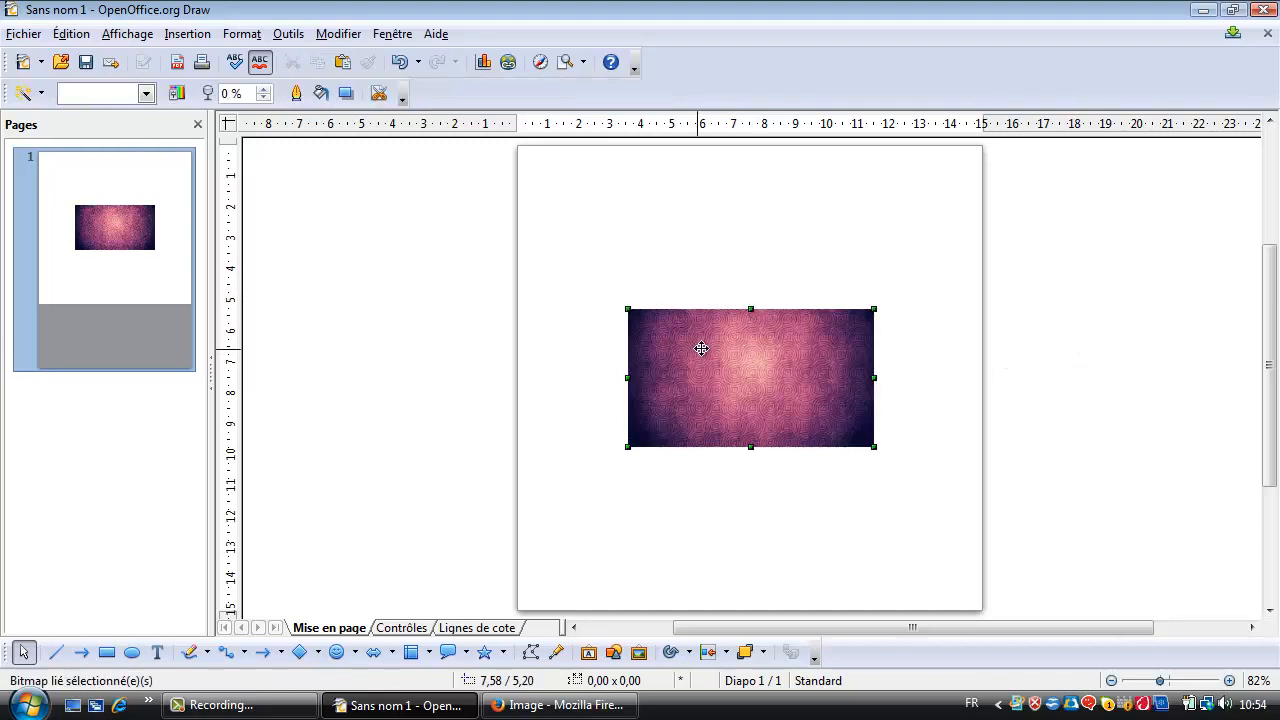
Stretch the inserted background image to the upper, lower and left edges of the page.
drag(751, 309, 751, 145)
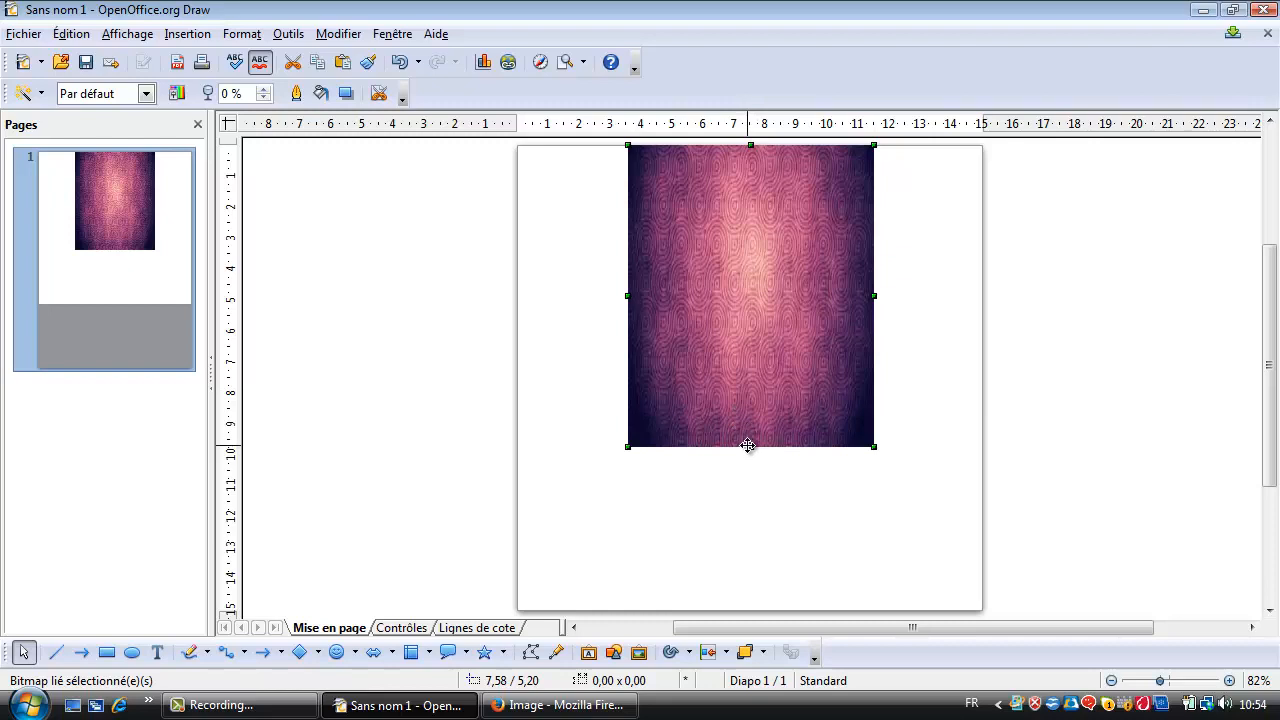
drag(751, 446, 724, 612)
drag(624, 376, 597, 382)
click(809, 353)
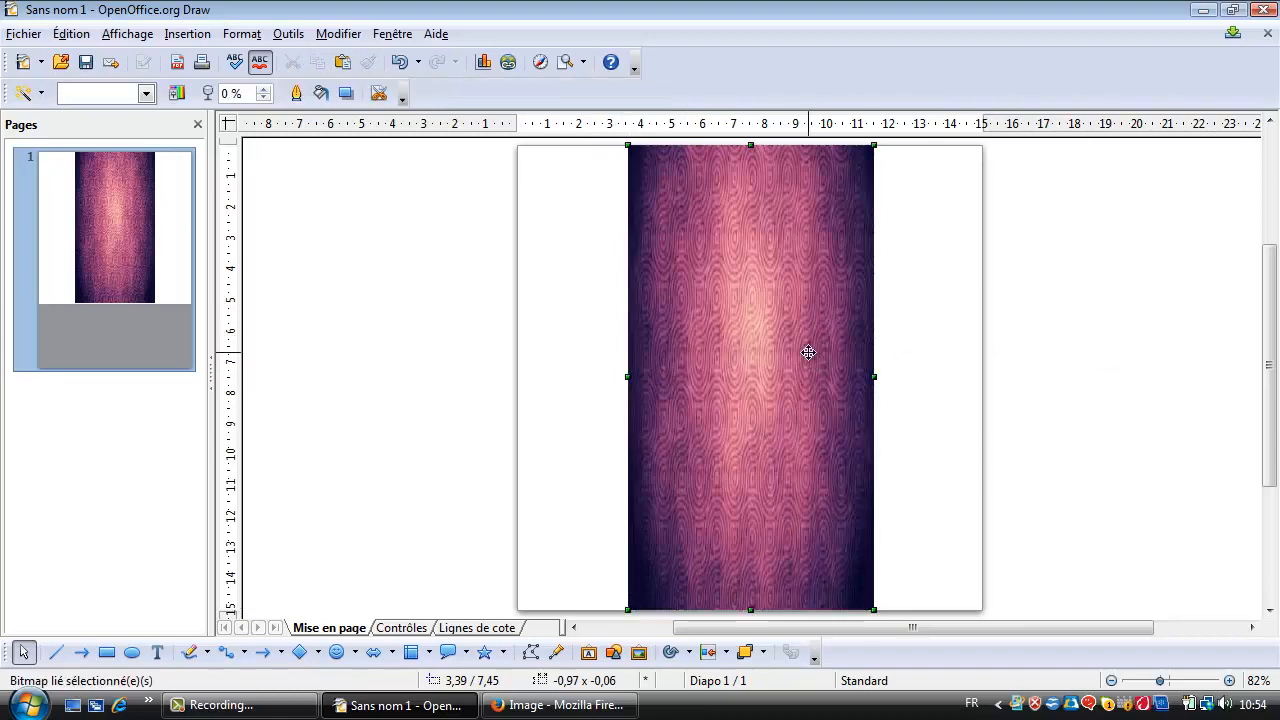
click(626, 382)
click(640, 380)
drag(624, 375, 517, 374)
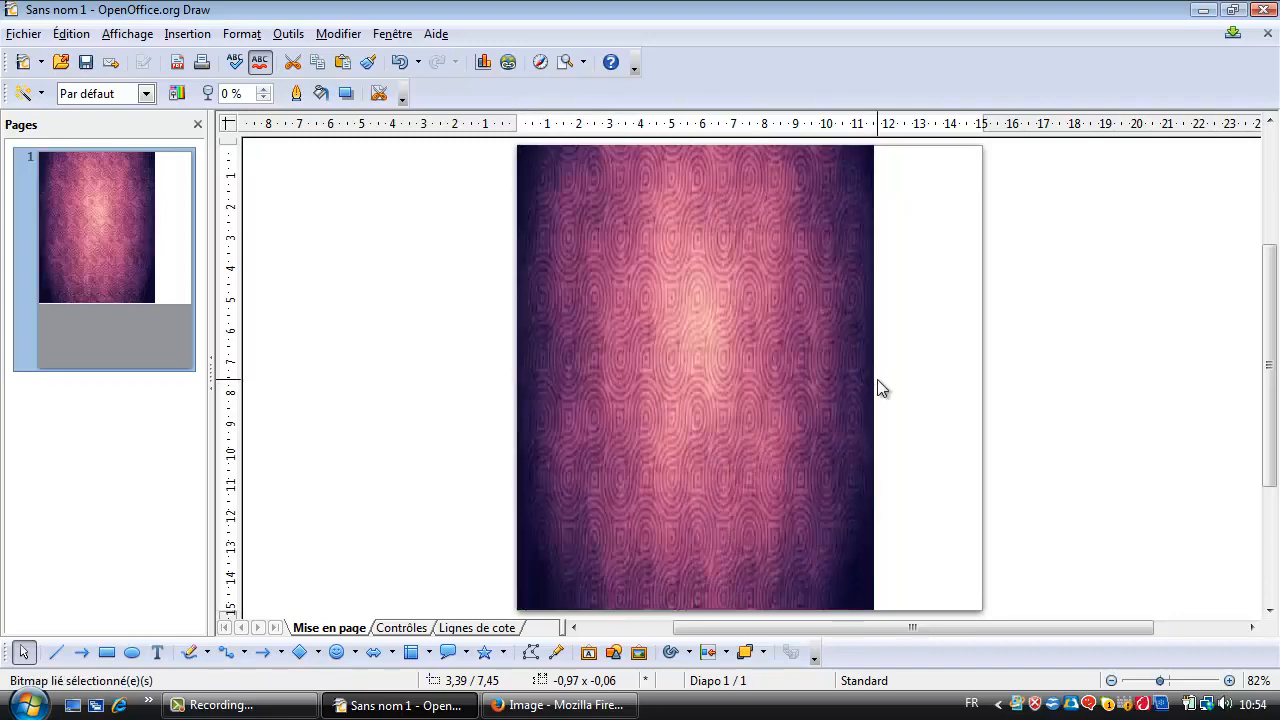
Extend the background image to the page's right edge so that it covers the full page width, and deselect it.
click(882, 385)
click(811, 357)
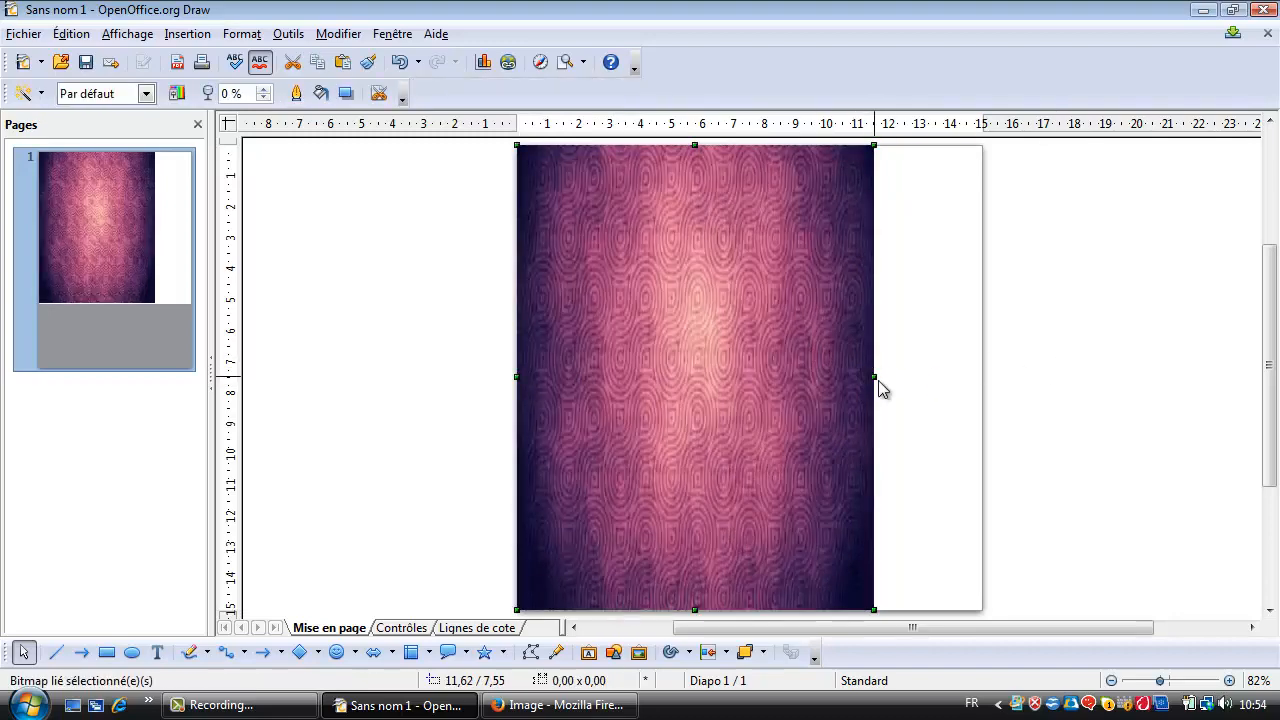
drag(871, 376, 977, 374)
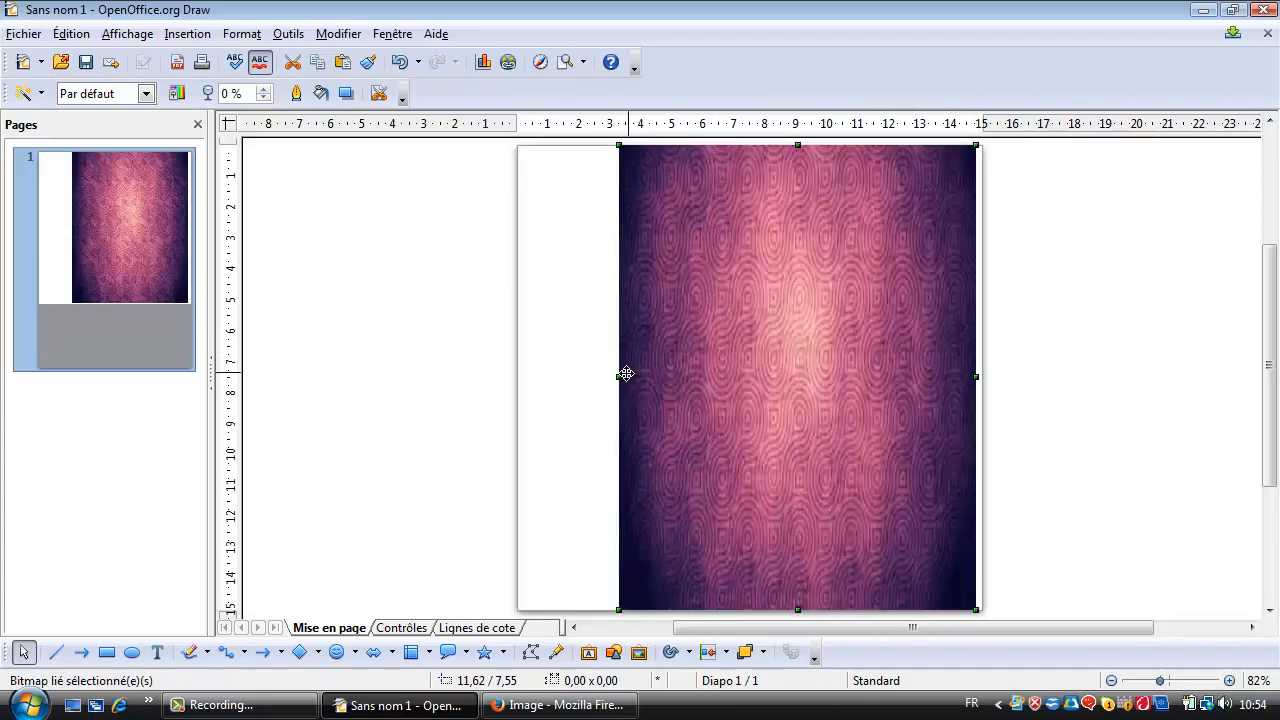
drag(613, 376, 518, 380)
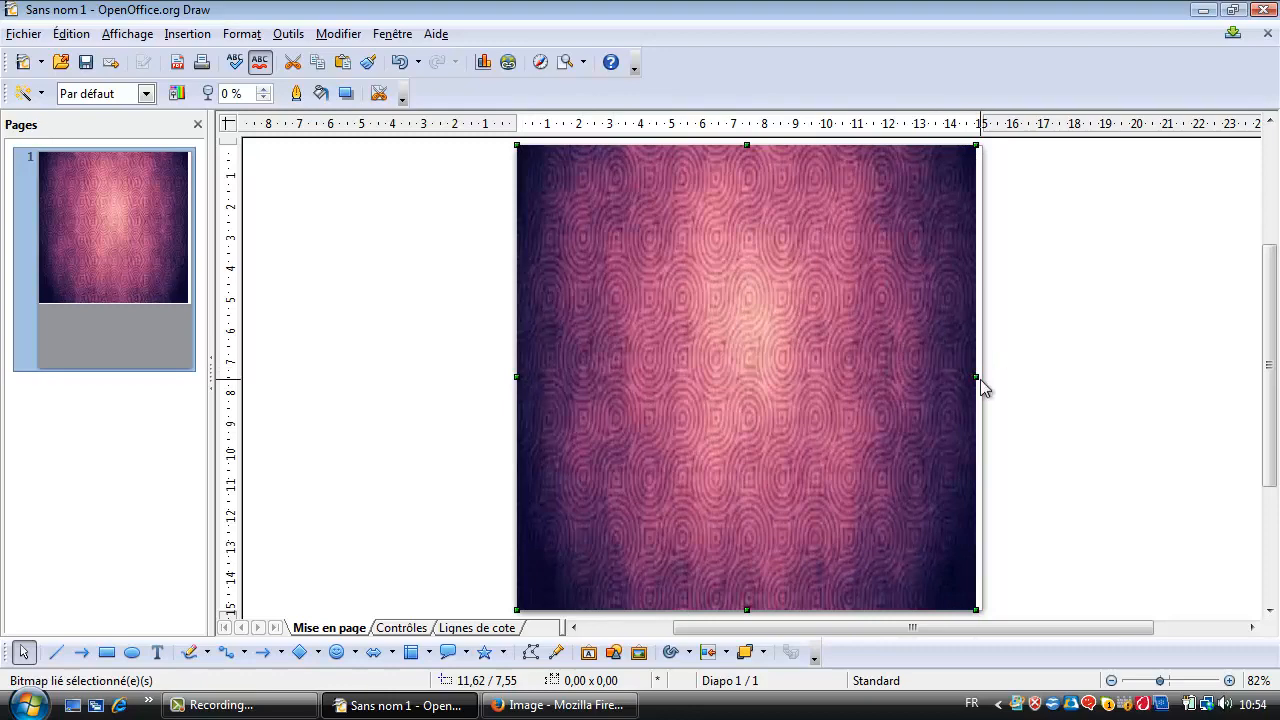
drag(977, 377, 980, 377)
click(1046, 310)
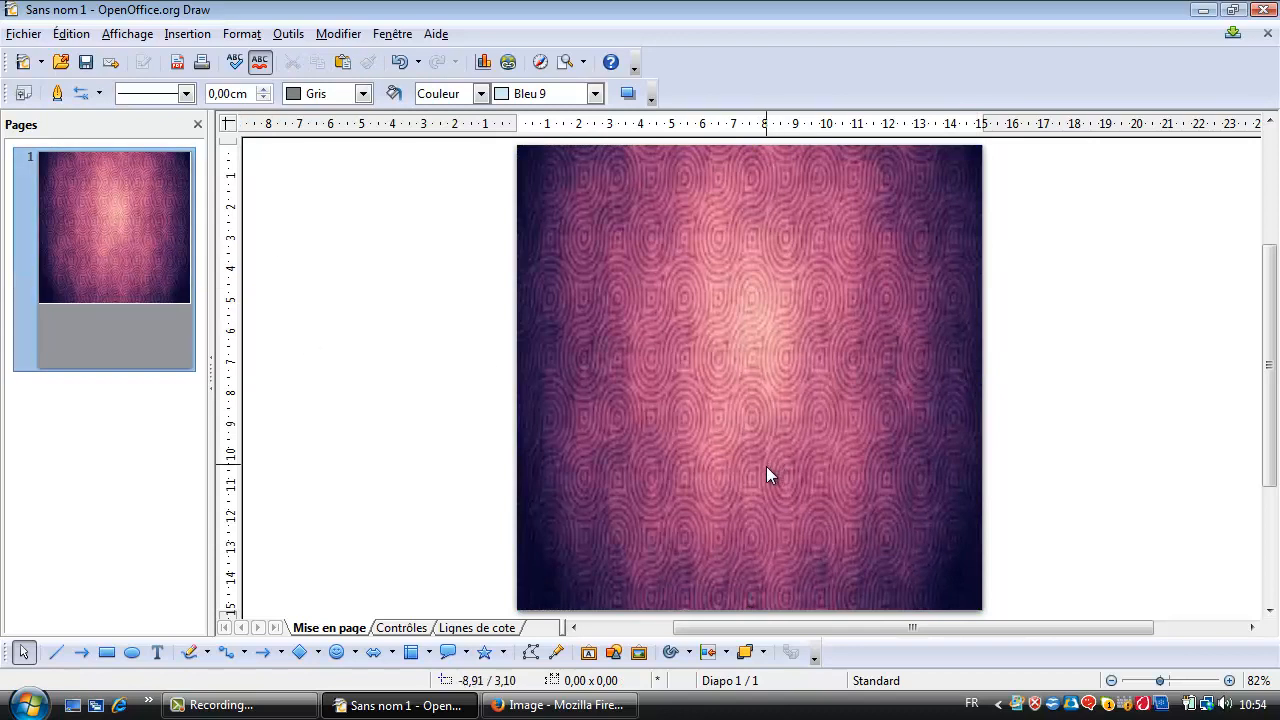
Insert a Fontwork text in the first gallery style, plain with a thin outline, onto the page.
click(589, 653)
click(452, 178)
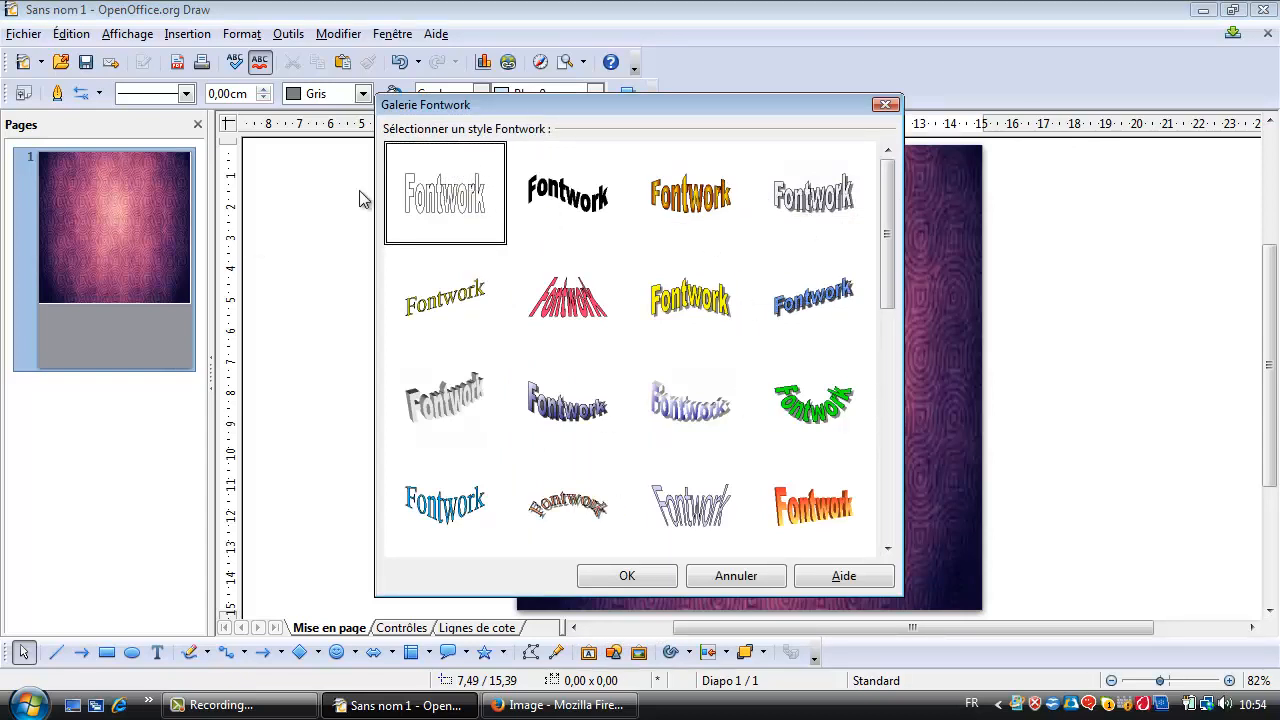
double_click(443, 206)
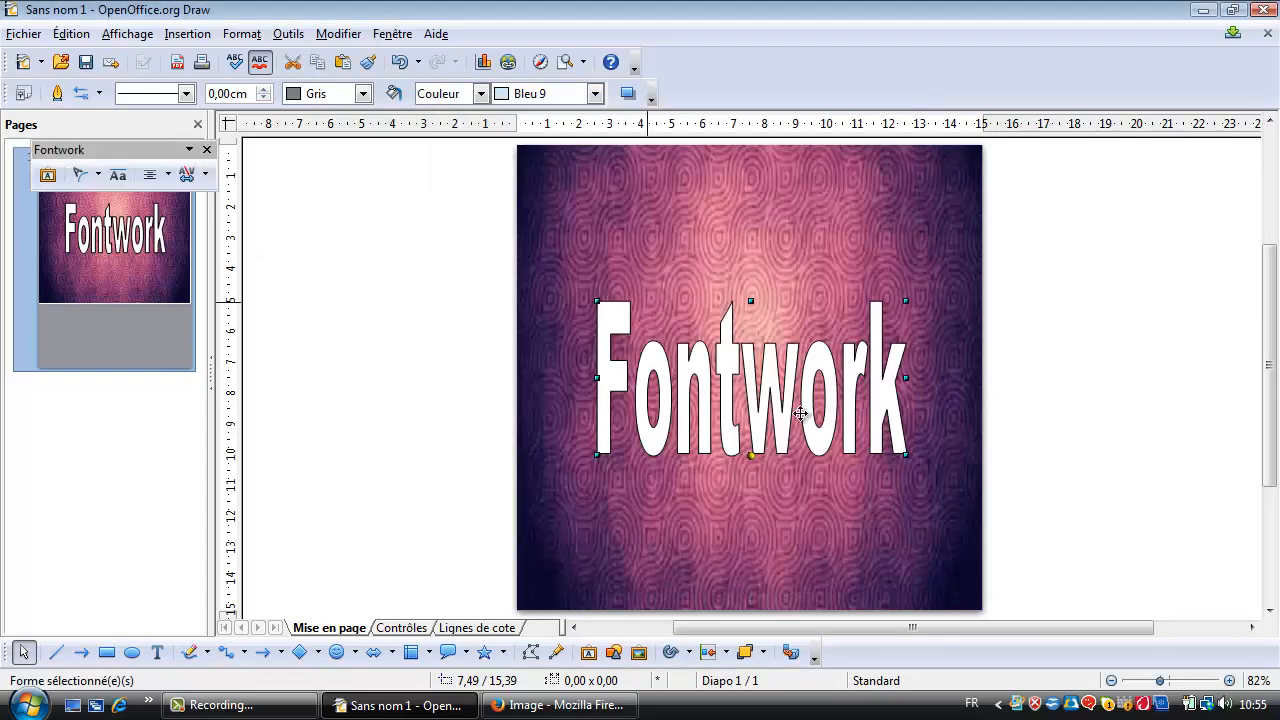
Replace the Fontwork placeholder text with "Wip Tiz" and leave text editing.
double_click(779, 397)
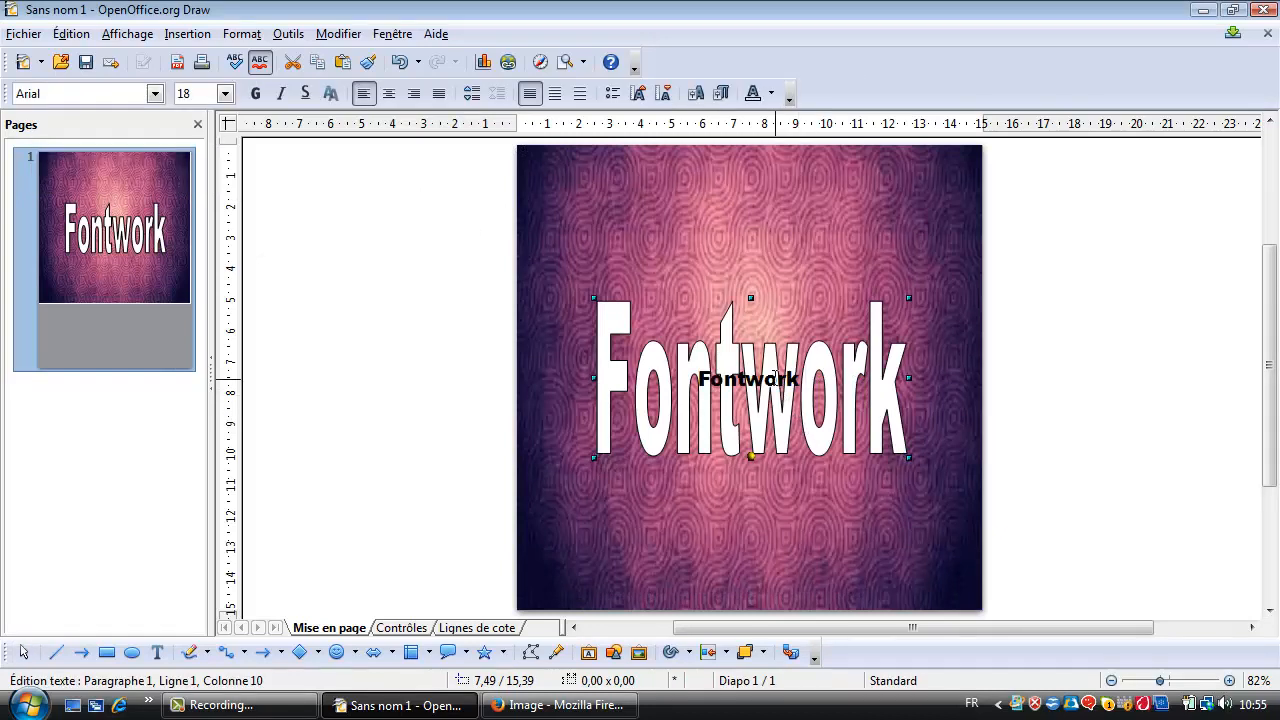
double_click(775, 379)
key(Delete)
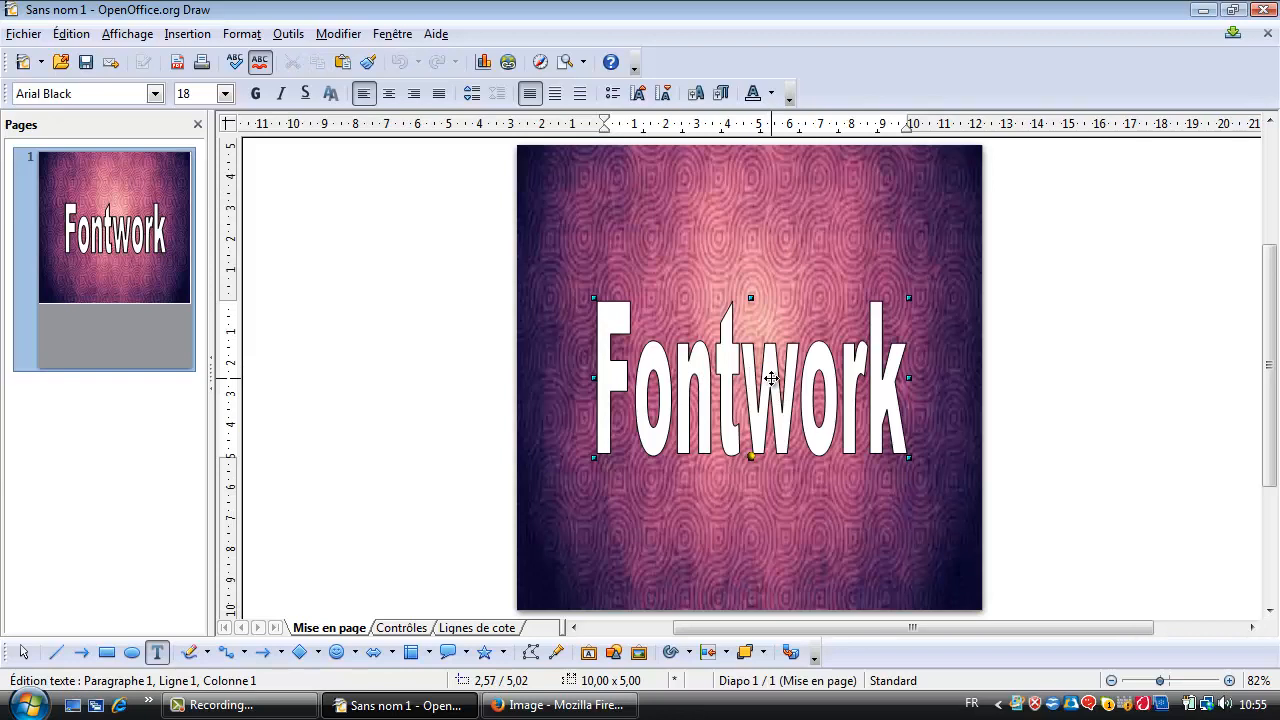
text(Wip)
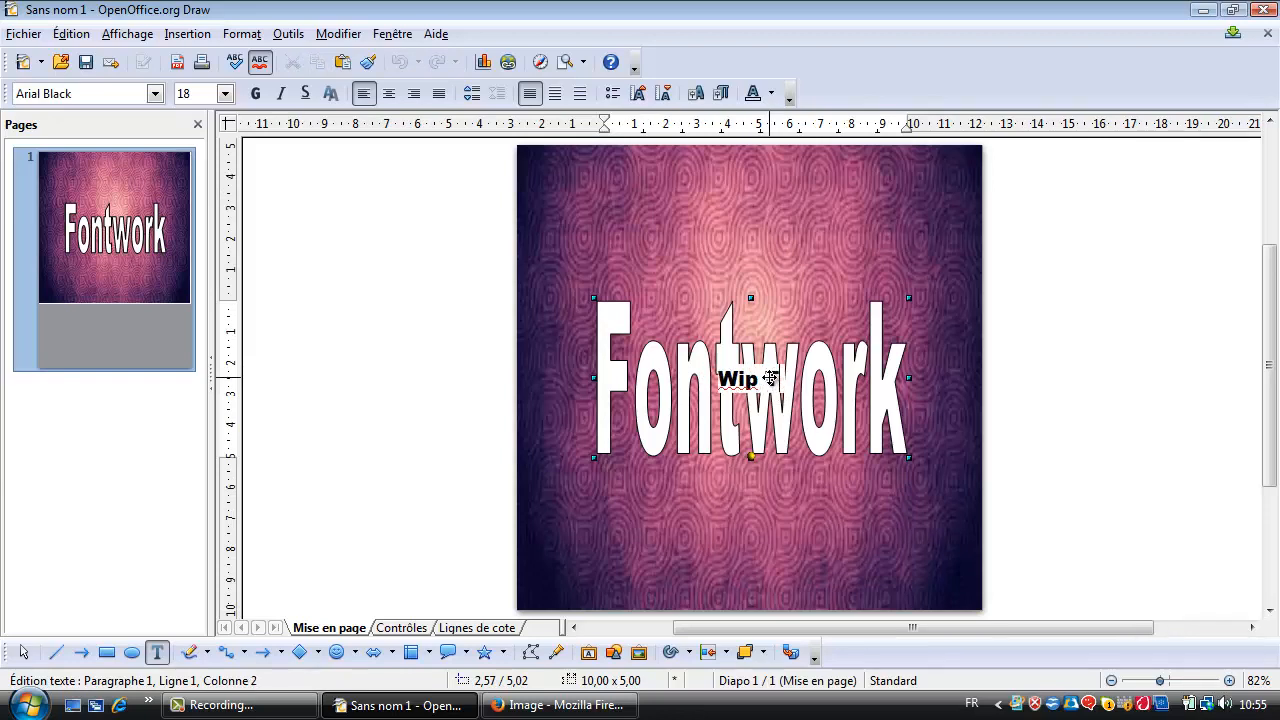
text( Tiz)
click(1159, 215)
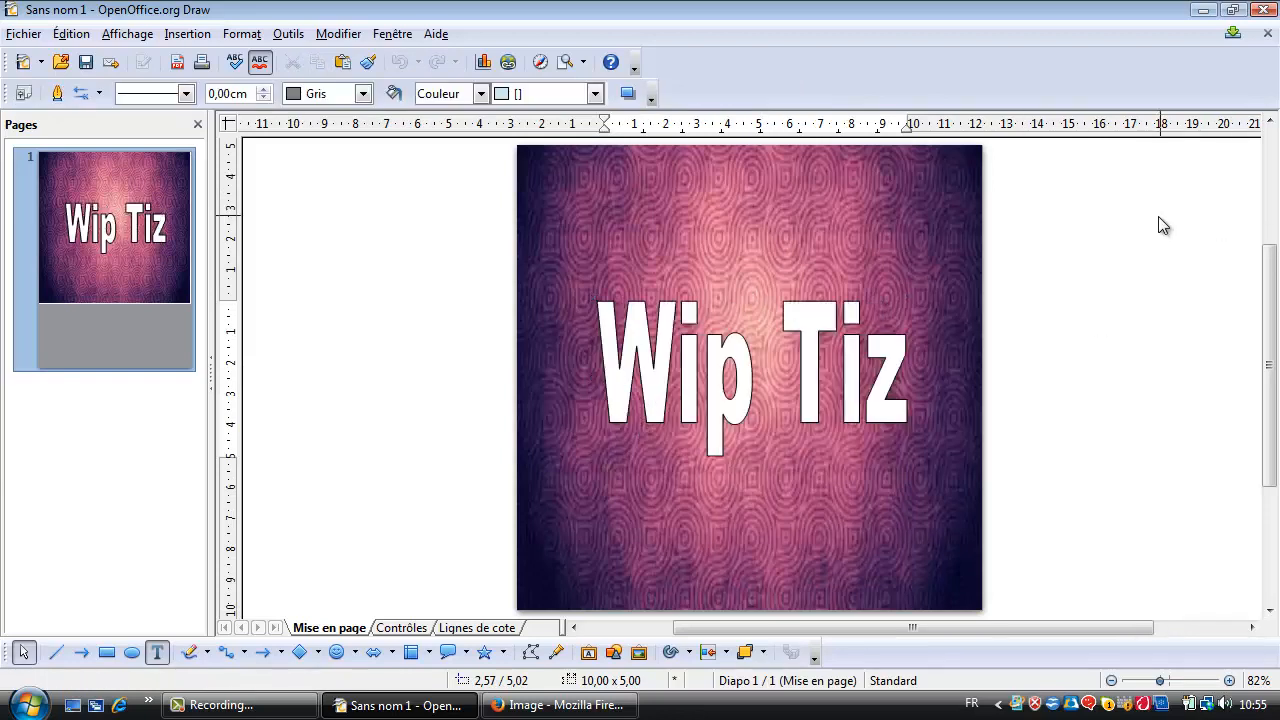
Flatten the "Wip Tiz" Fontwork text to about 3.2 cm high, place it in the upper half of the page, and close the floating Fontwork toolbar.
click(771, 378)
click(1108, 377)
click(808, 366)
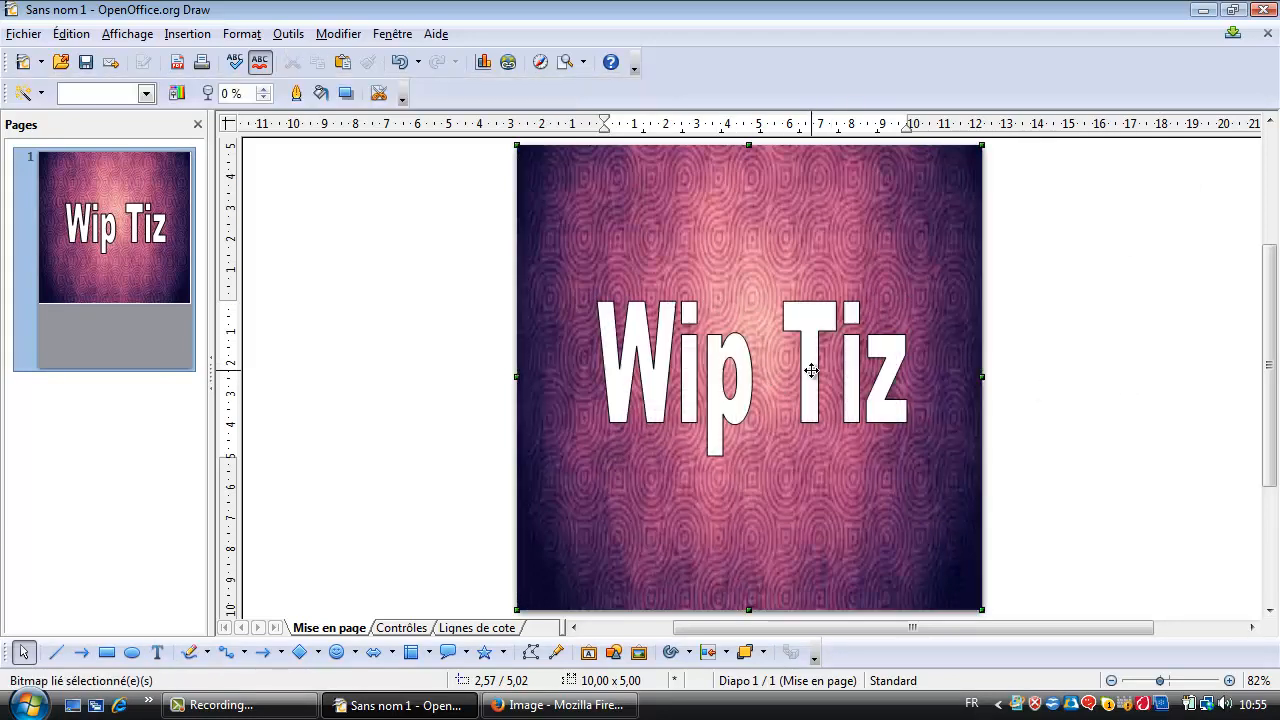
click(818, 347)
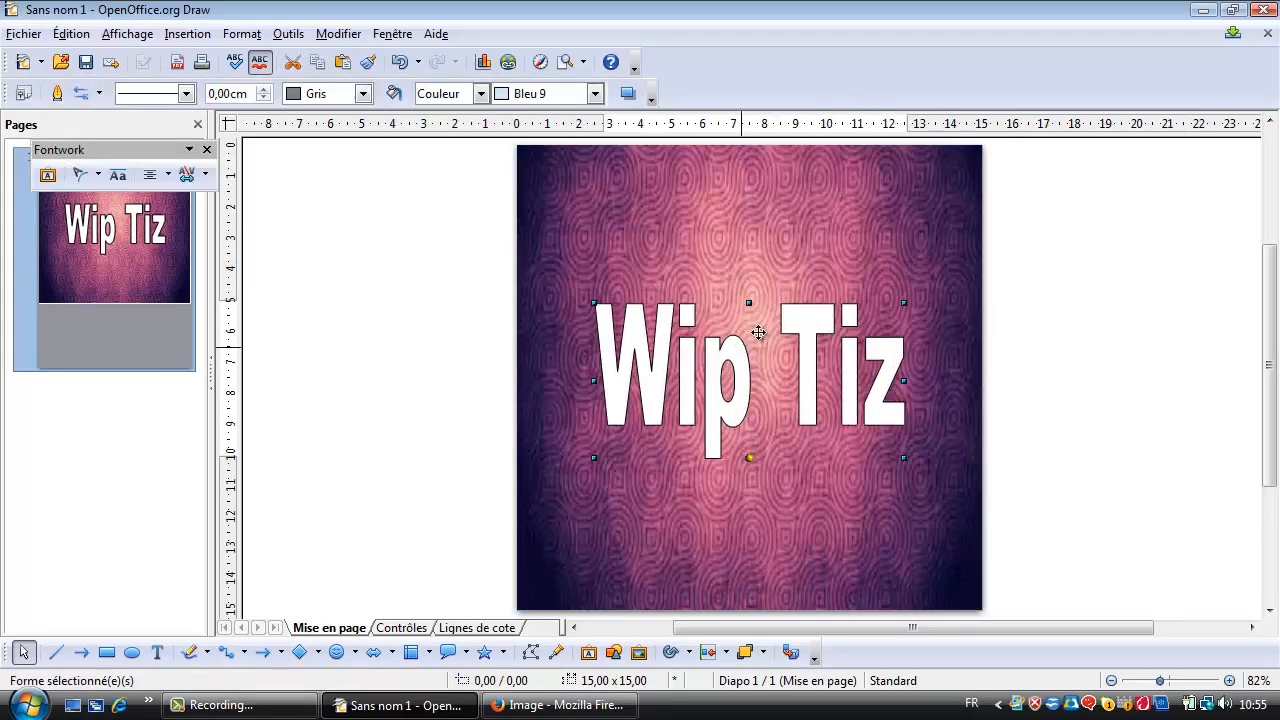
drag(749, 302, 749, 358)
drag(741, 407, 750, 323)
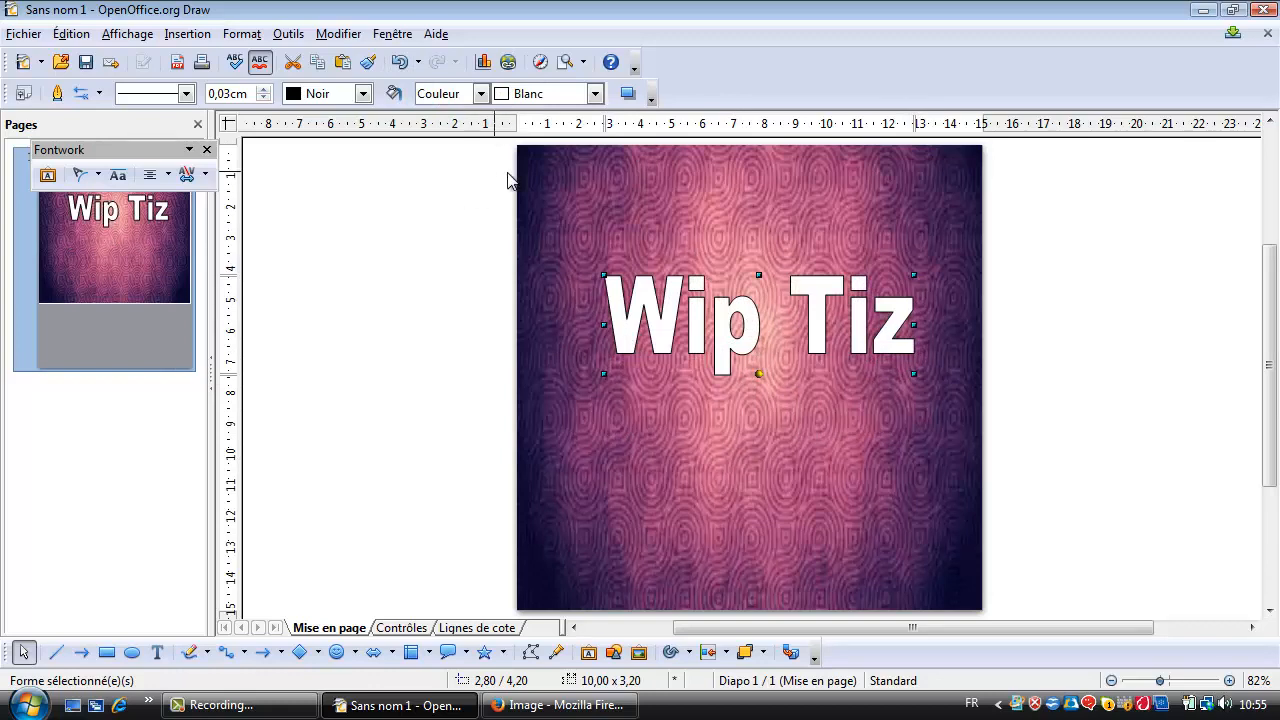
click(206, 150)
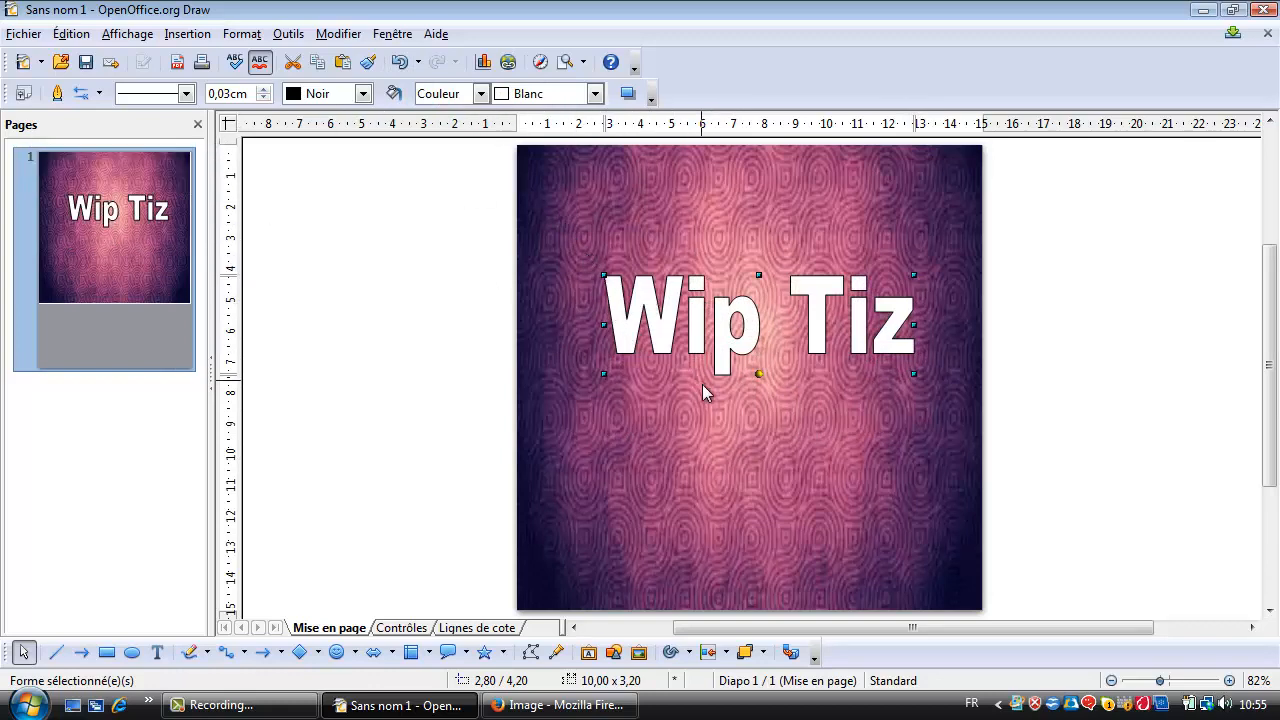
Insert a second Fontwork text in the first gallery style, plain with a thin outline, and clear its placeholder text.
click(590, 655)
double_click(478, 228)
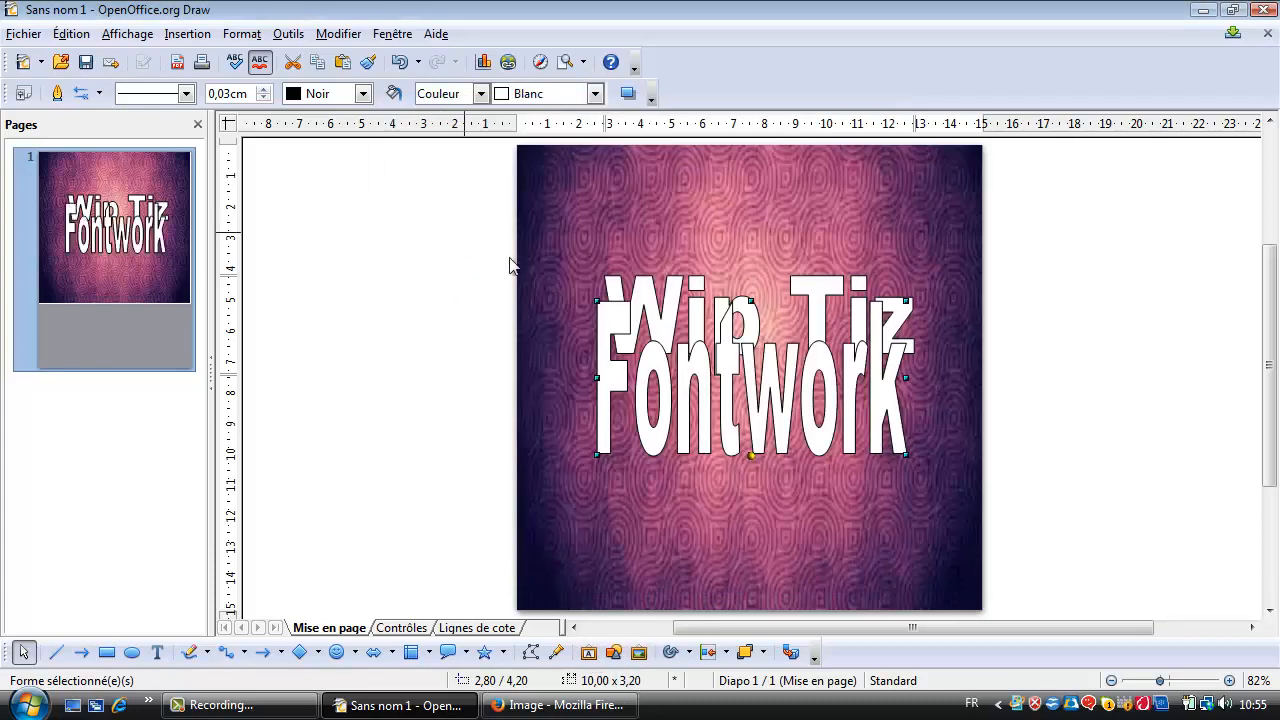
double_click(752, 400)
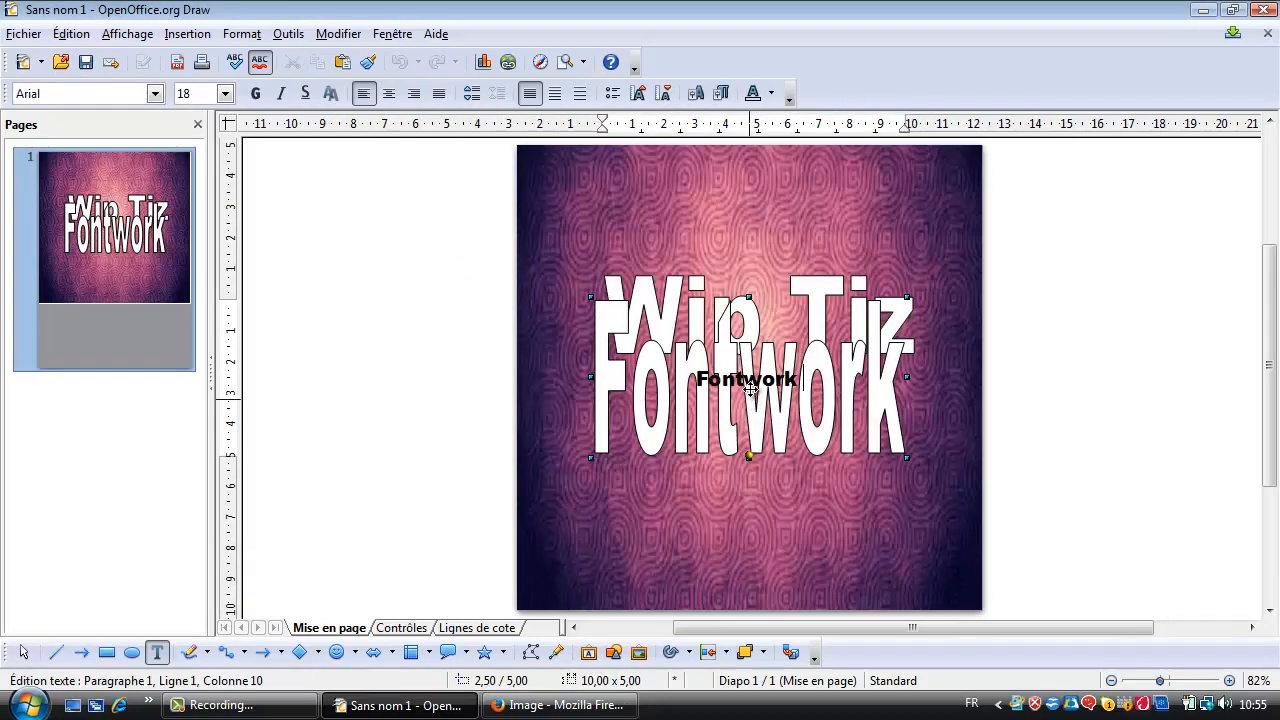
key(ctrl+a)
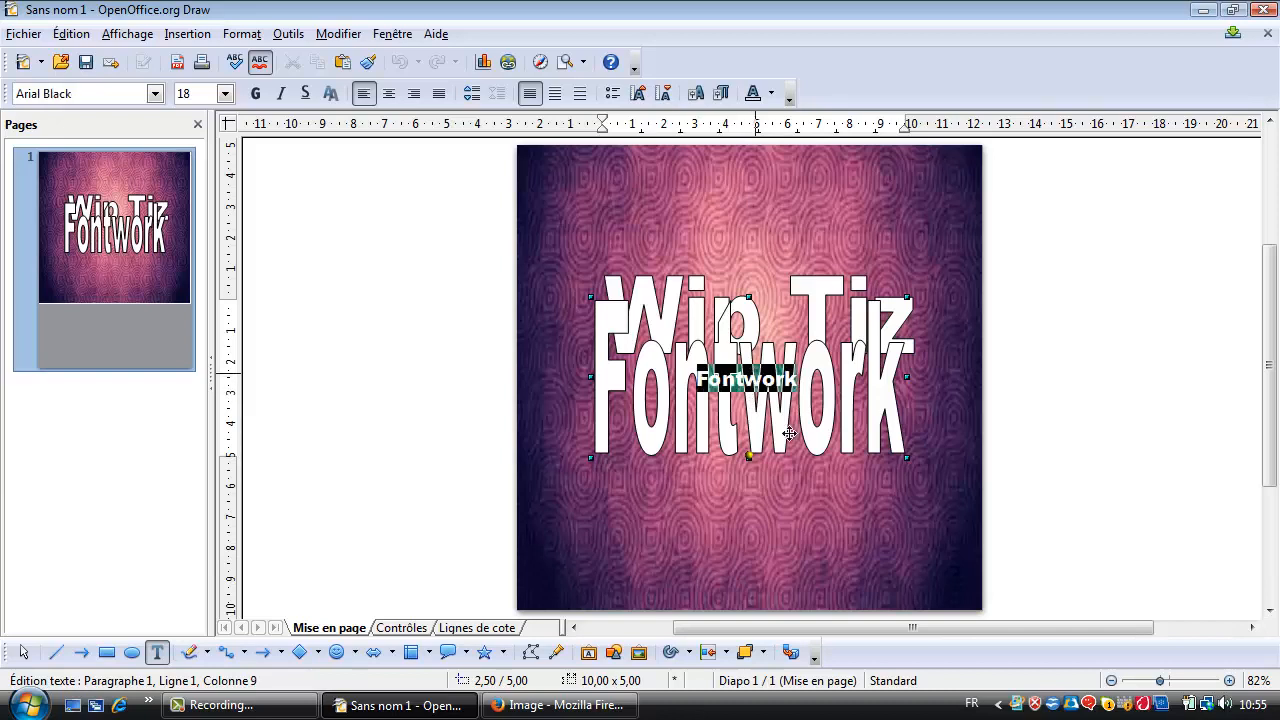
key(Delete)
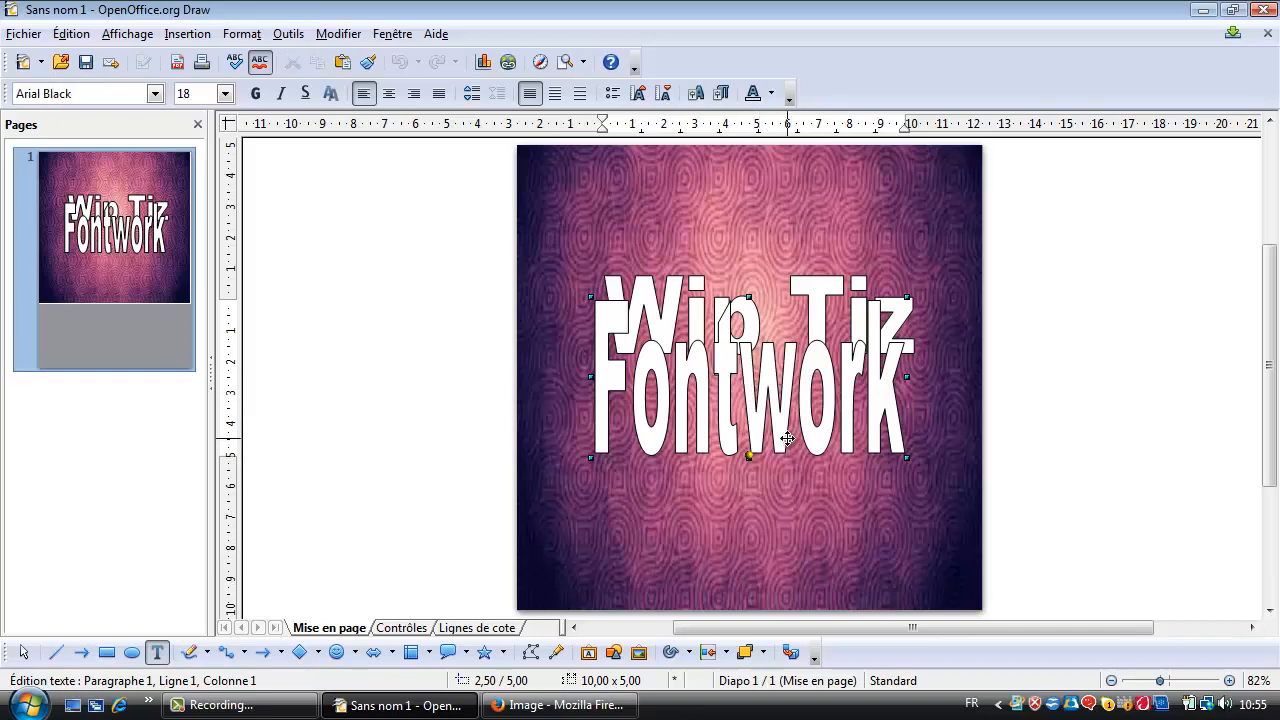
Enter "YouTube.Com/User/Wip Tiz" as the second Fontwork's text and leave text editing.
text(YouT)
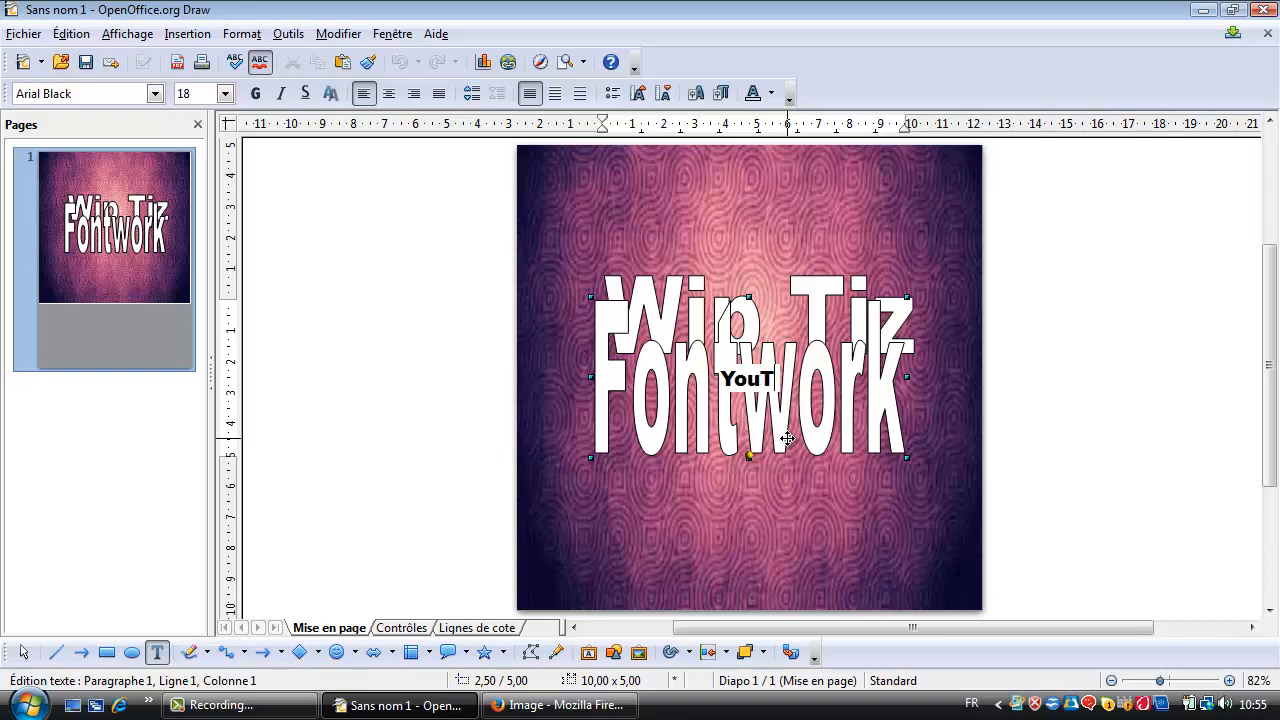
text(ube)
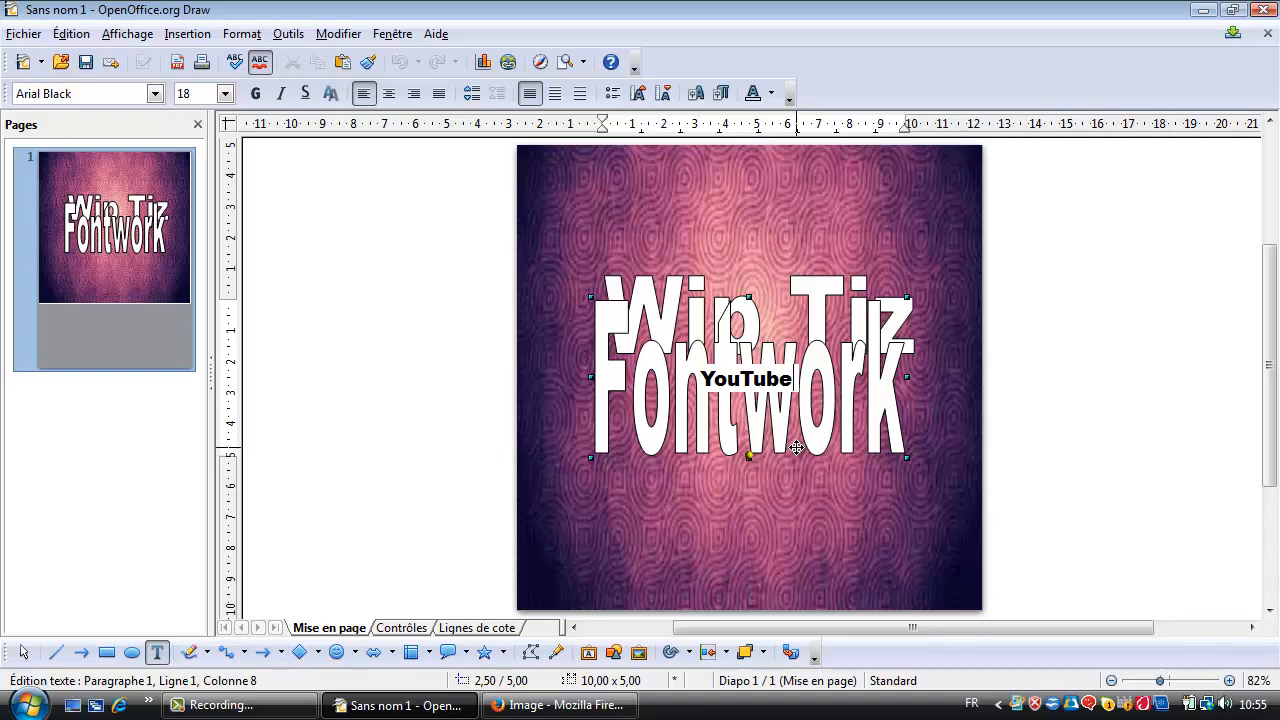
text(.)
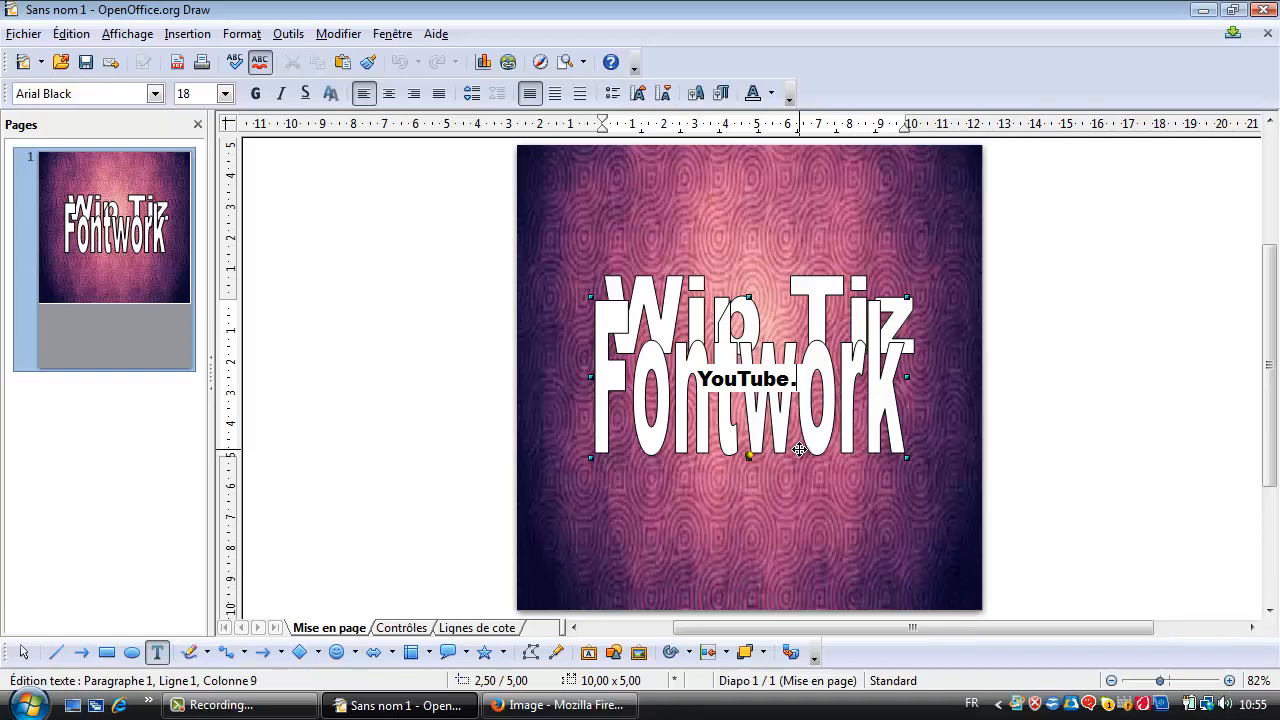
text(Com)
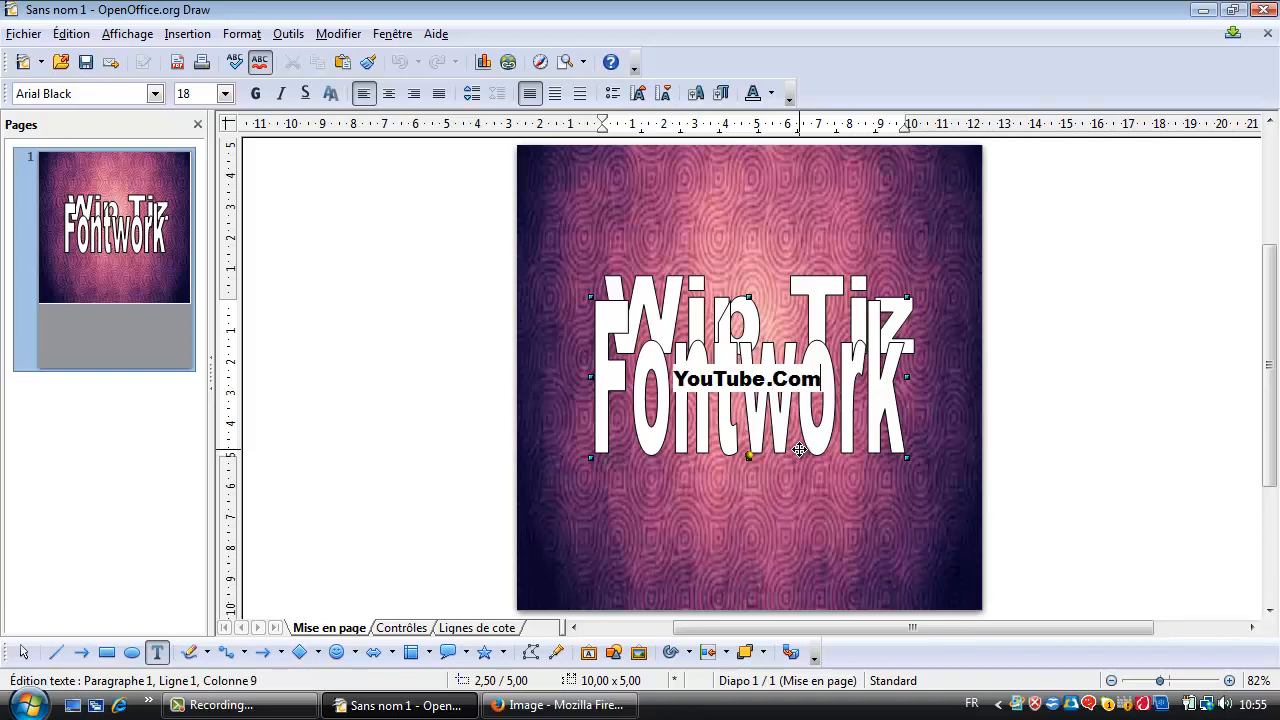
text(/User/)
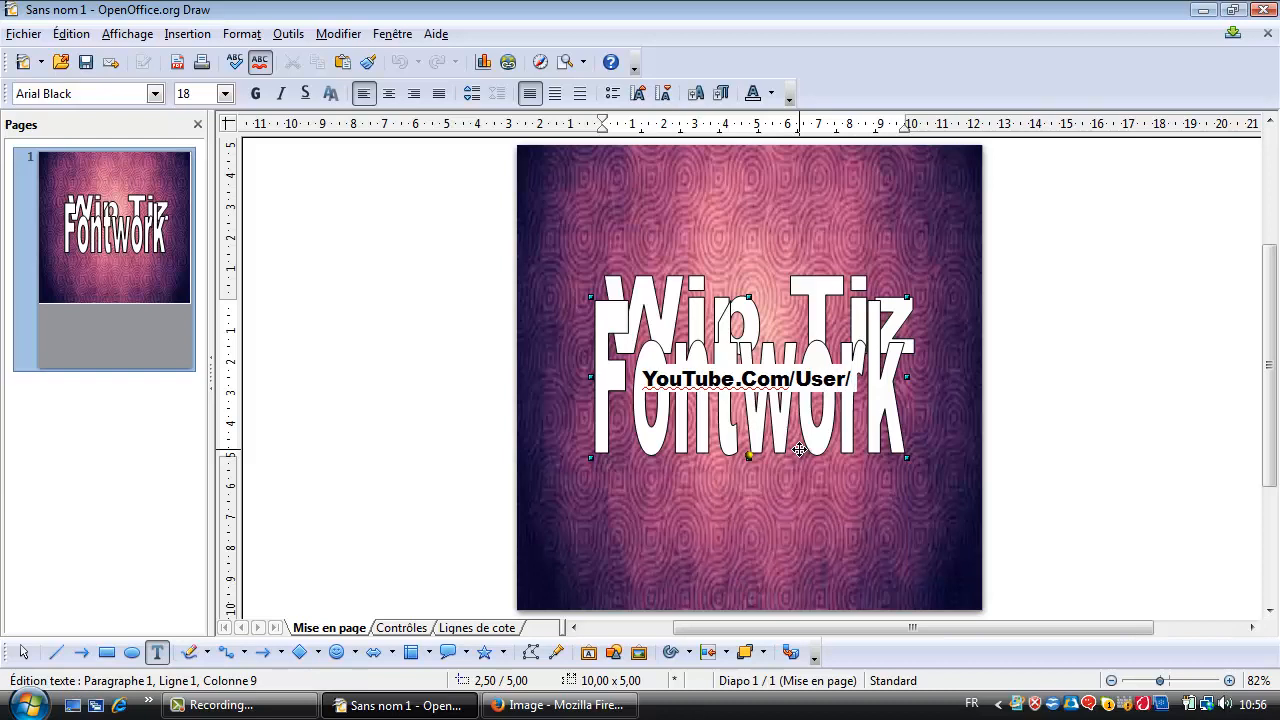
text(Wu)
key(BackSpace)
text(ip)
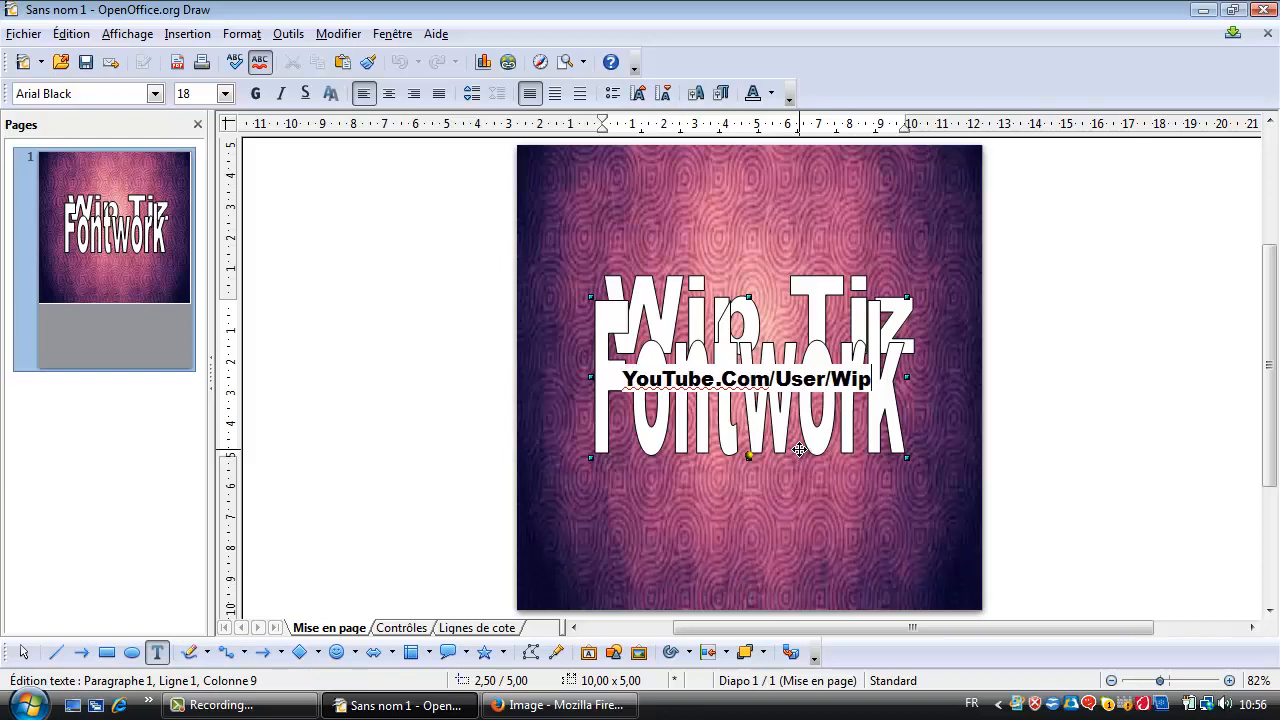
text( Tiz)
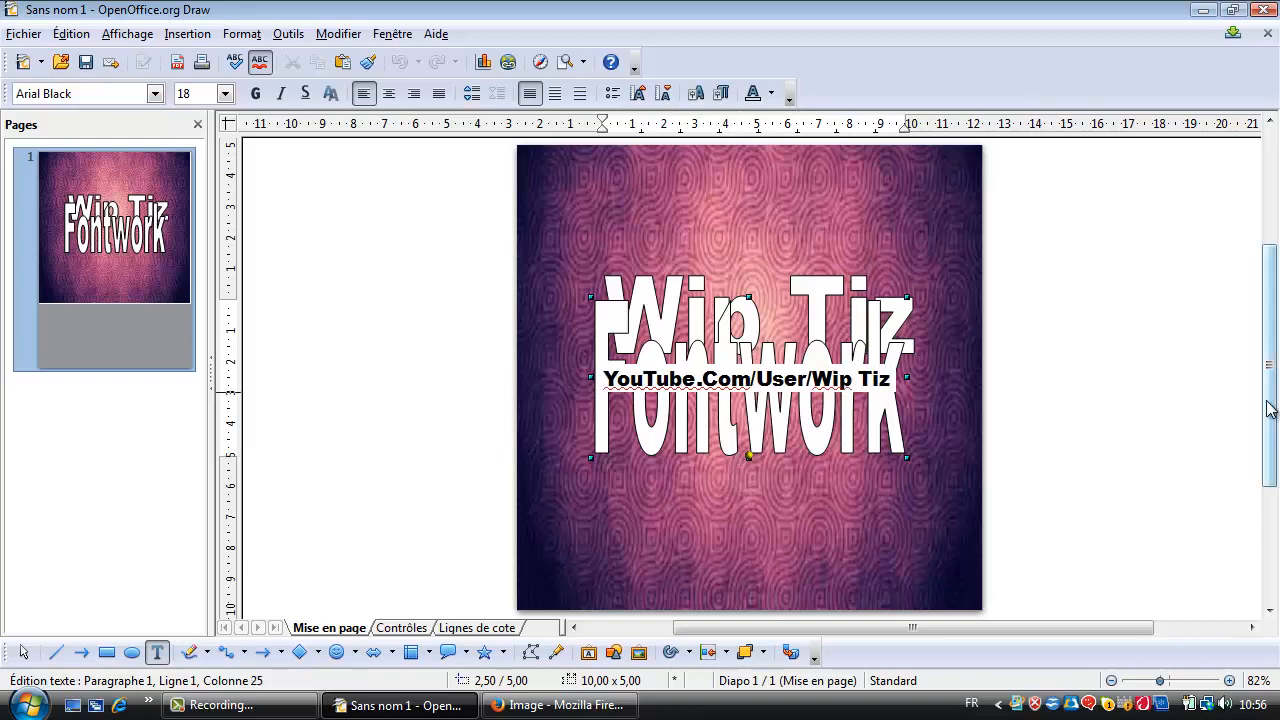
click(1057, 394)
Flatten the "YouTube.Com/User/Wip Tiz" text to about 0.8 cm high and place it just below the "Wip Tiz" title.
click(757, 299)
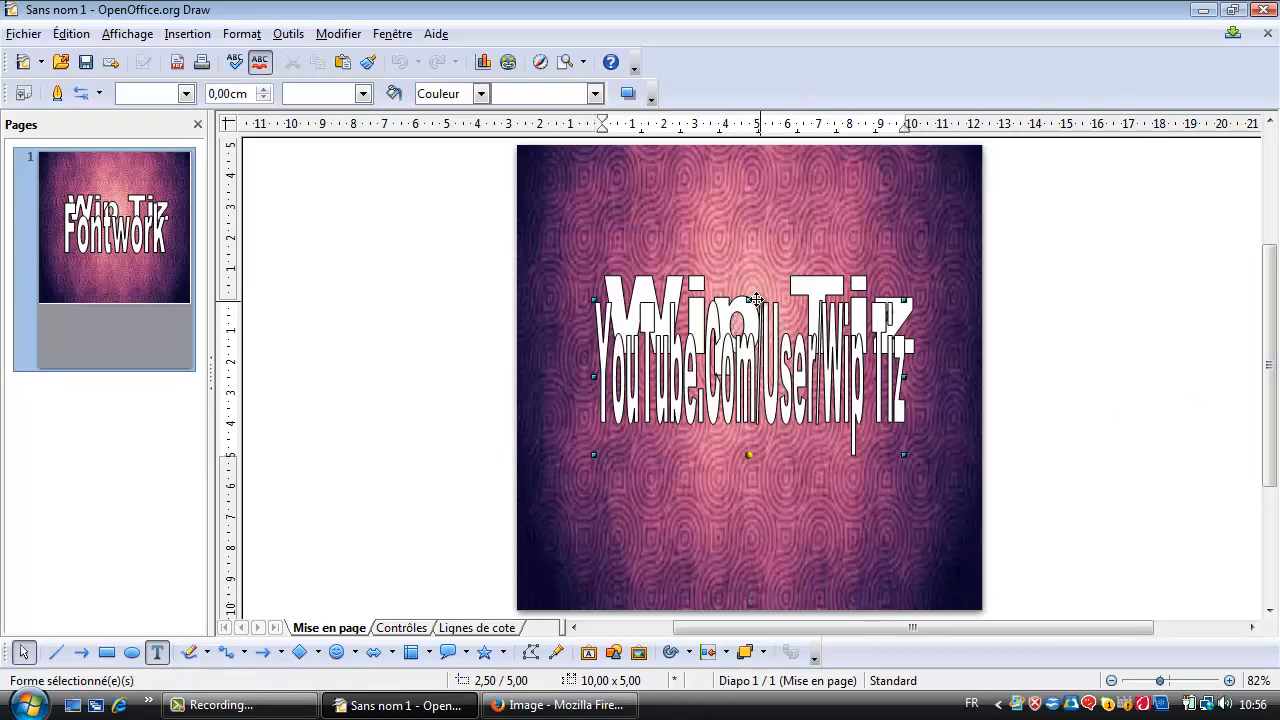
drag(757, 299, 754, 422)
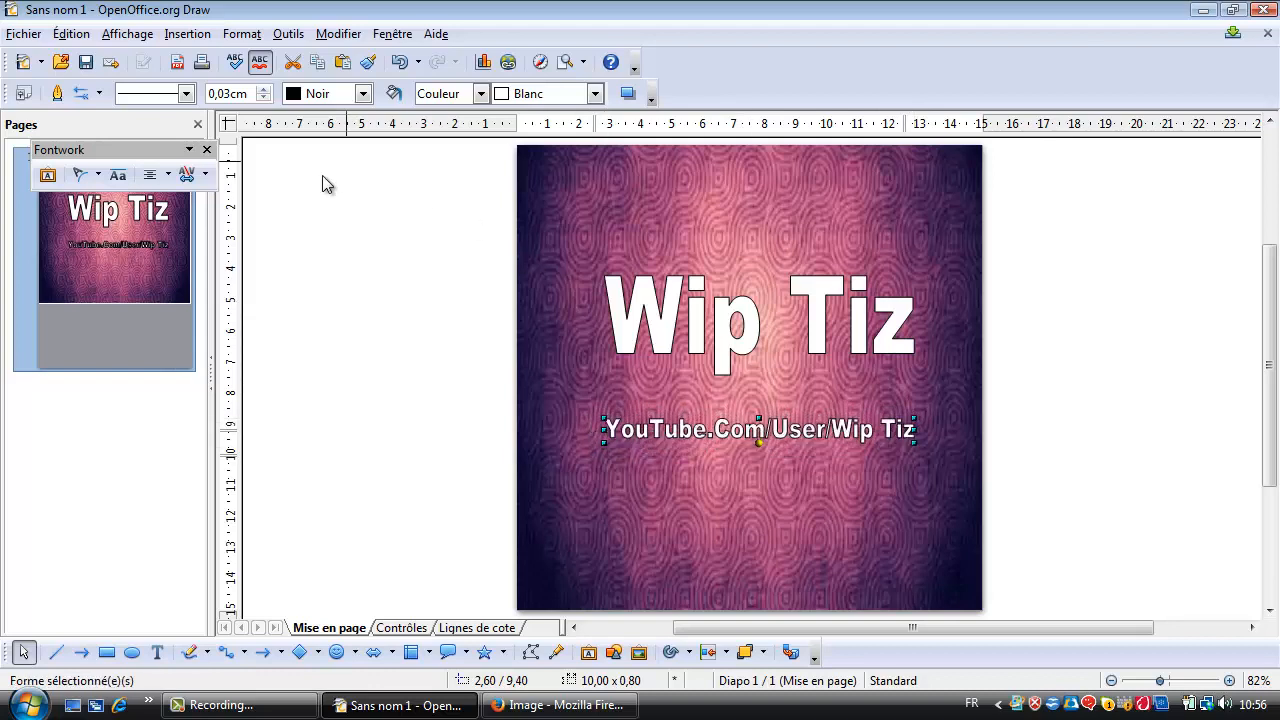
click(206, 150)
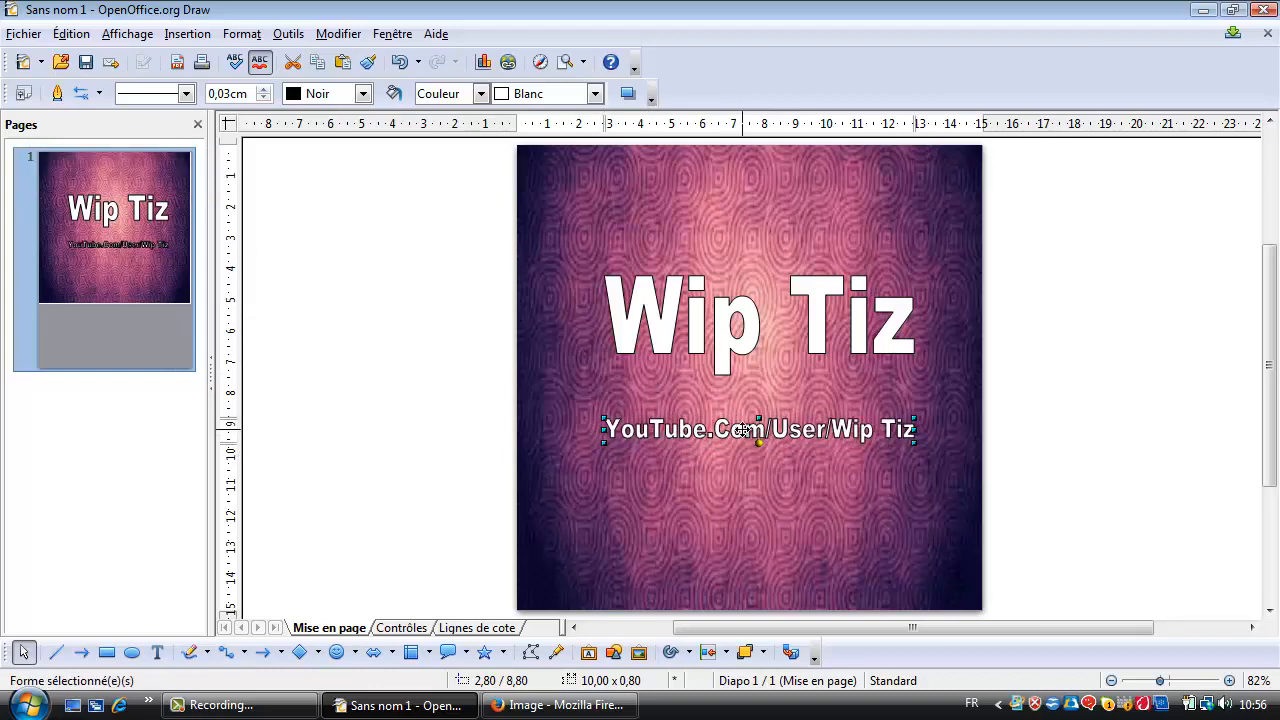
drag(738, 432, 734, 436)
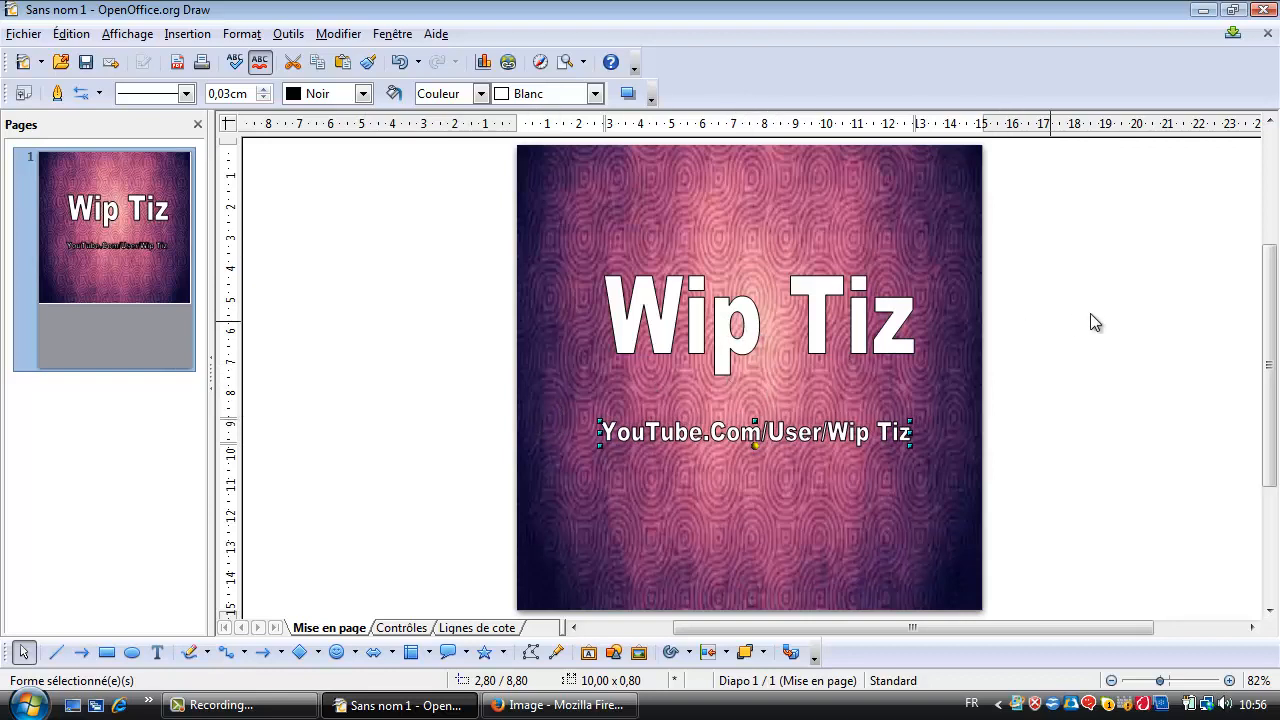
Fill the "Wip Tiz" title with the linear gradient Dégradé 1, running from Blanc to Noir.
right_click(706, 320)
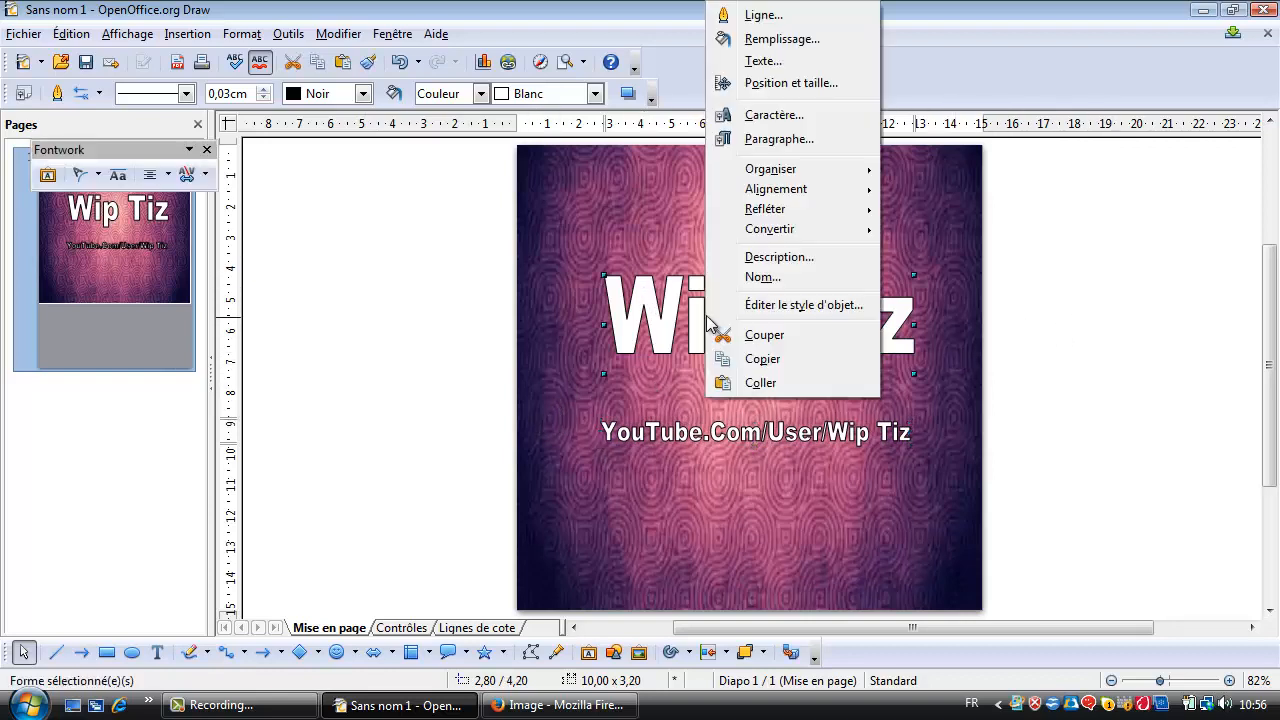
click(782, 40)
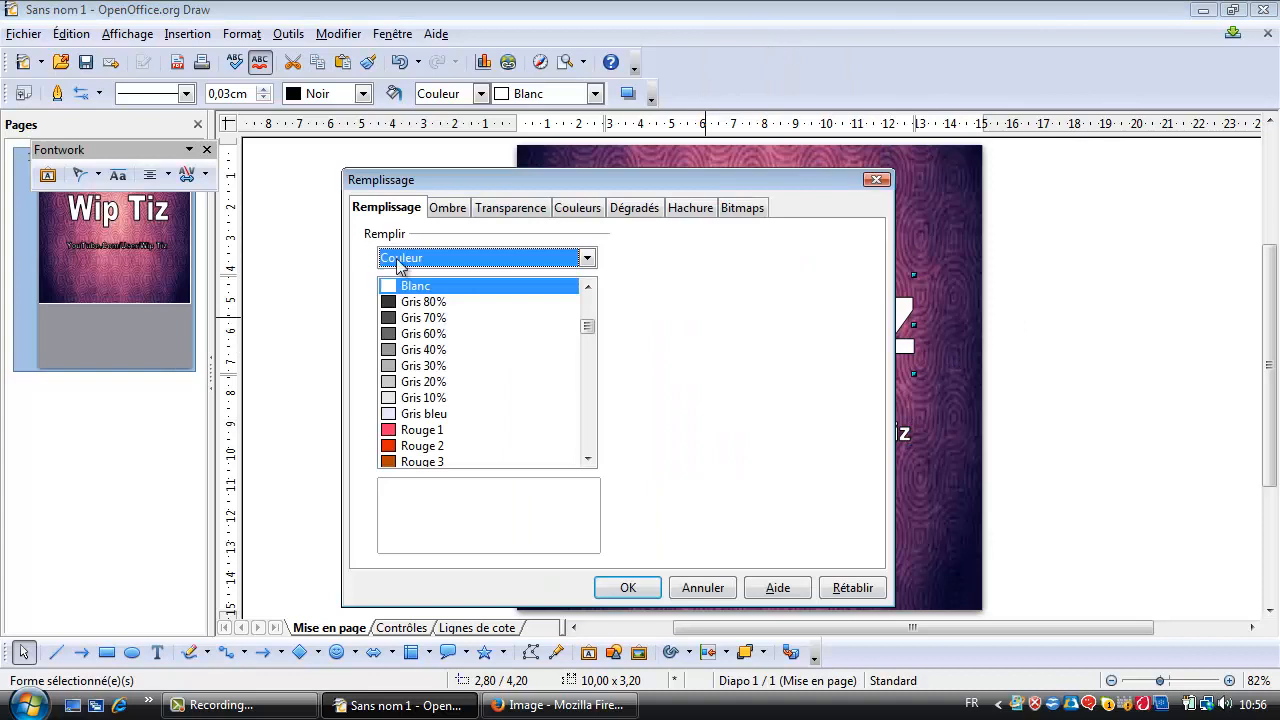
click(629, 208)
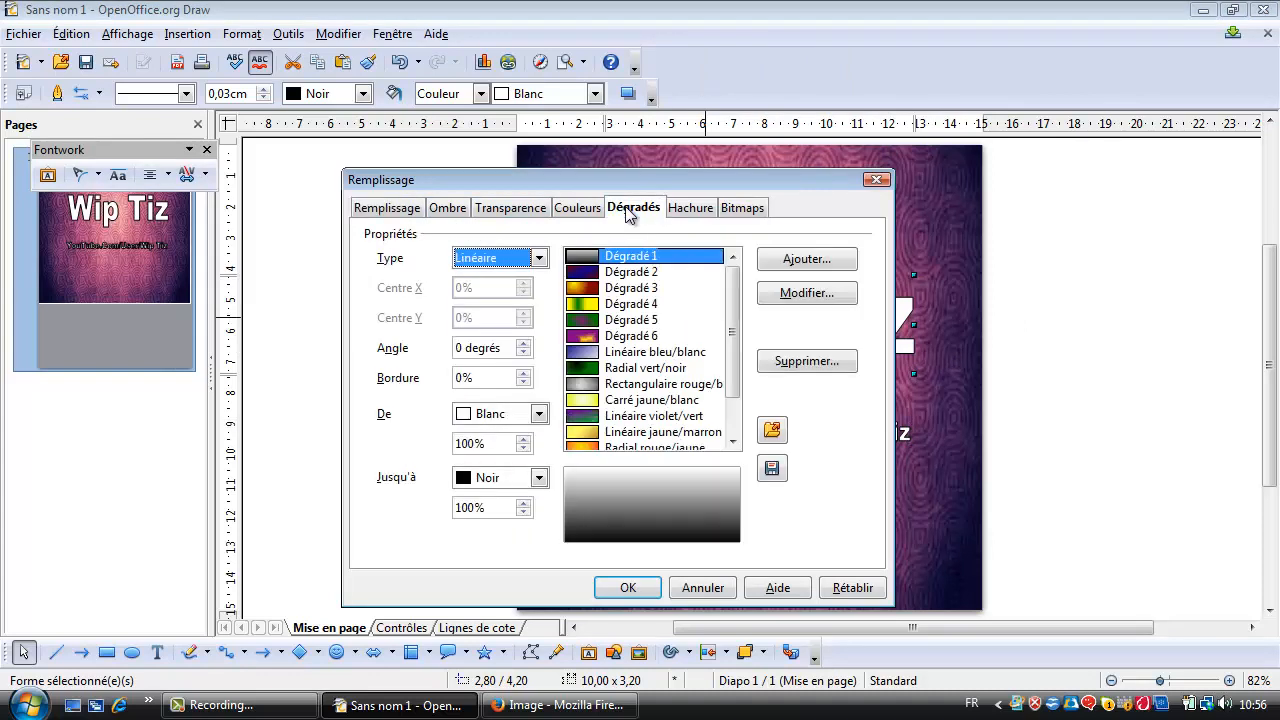
click(650, 257)
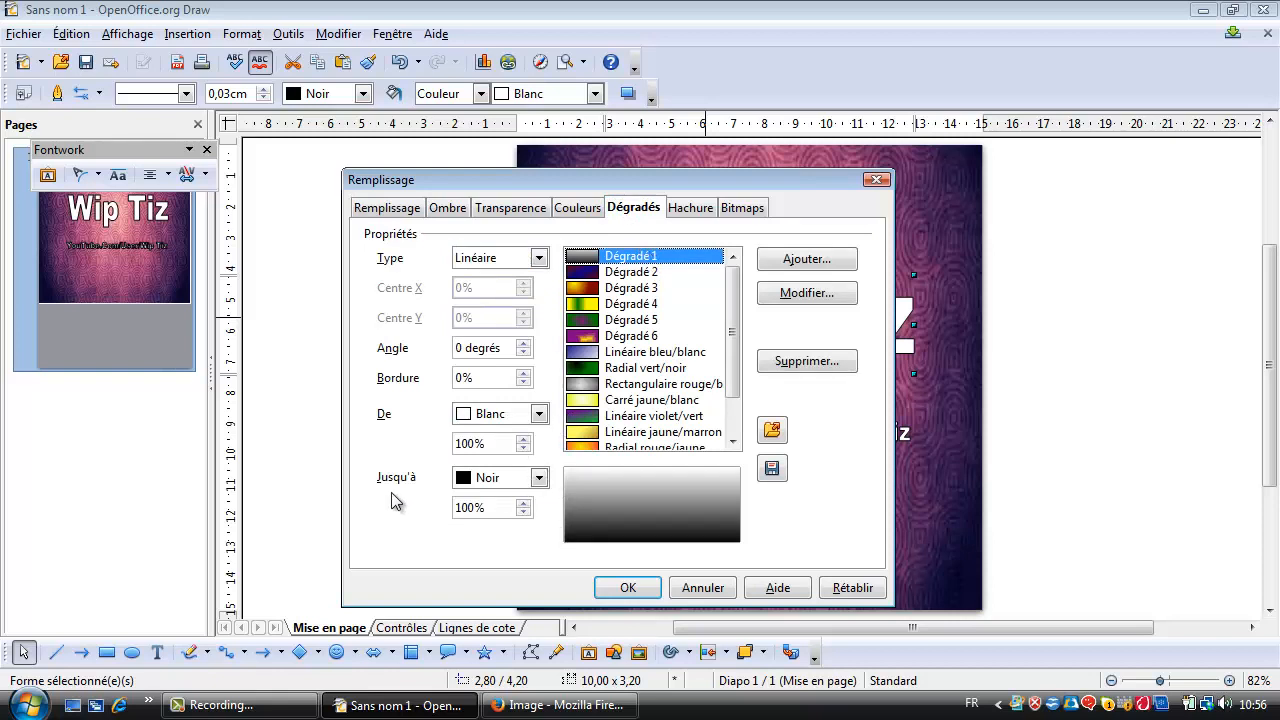
click(541, 478)
click(535, 497)
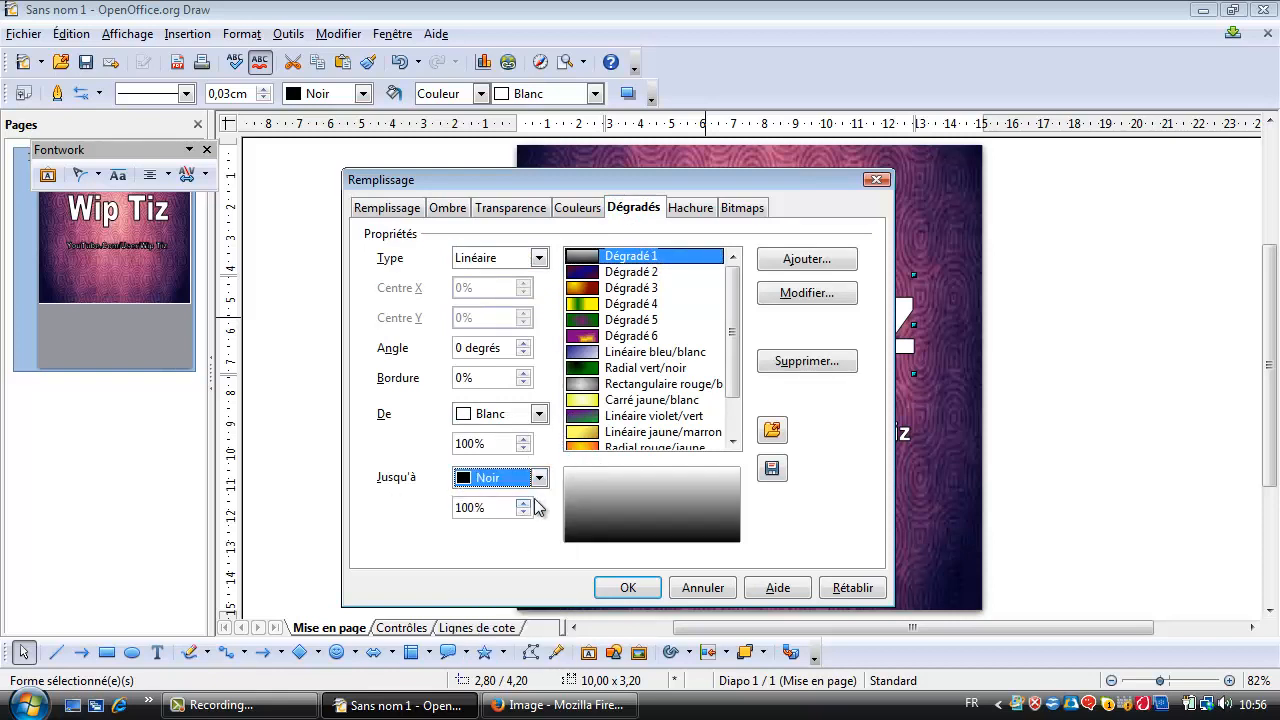
click(618, 582)
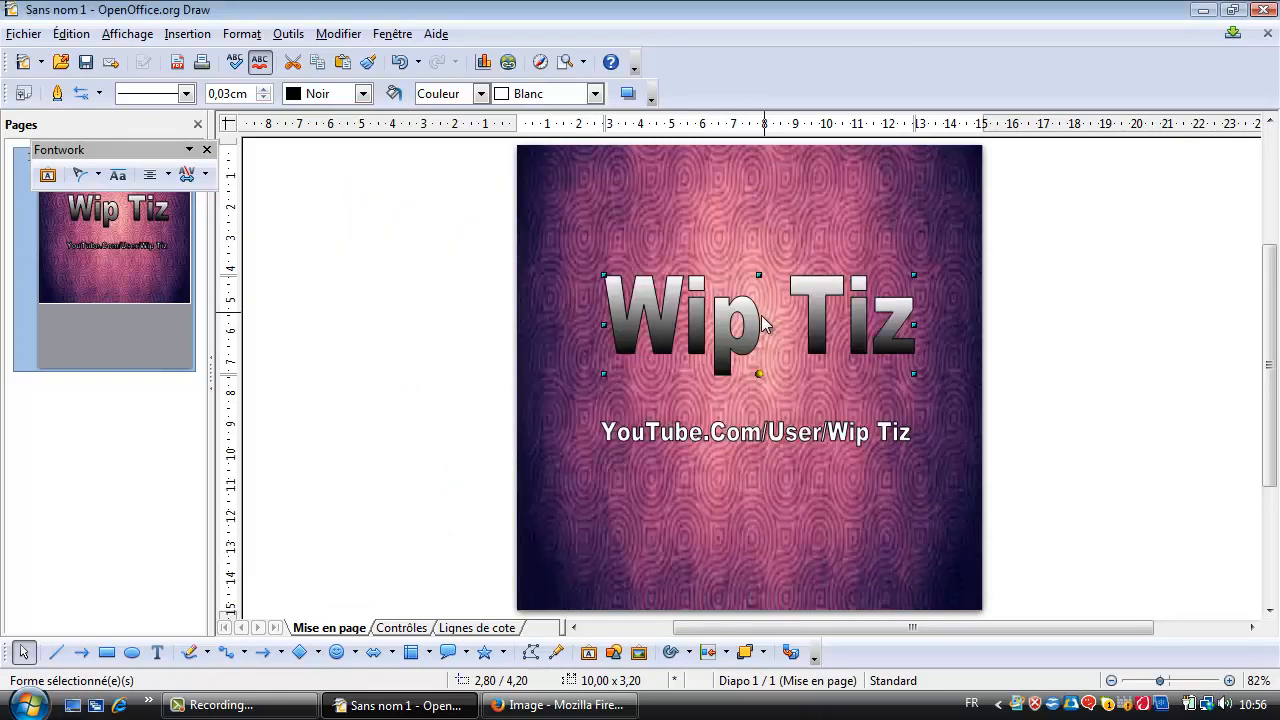
Convert the "Wip Tiz" title to 3D and rotate it slightly so that its letters face the front, then deselect it.
right_click(742, 320)
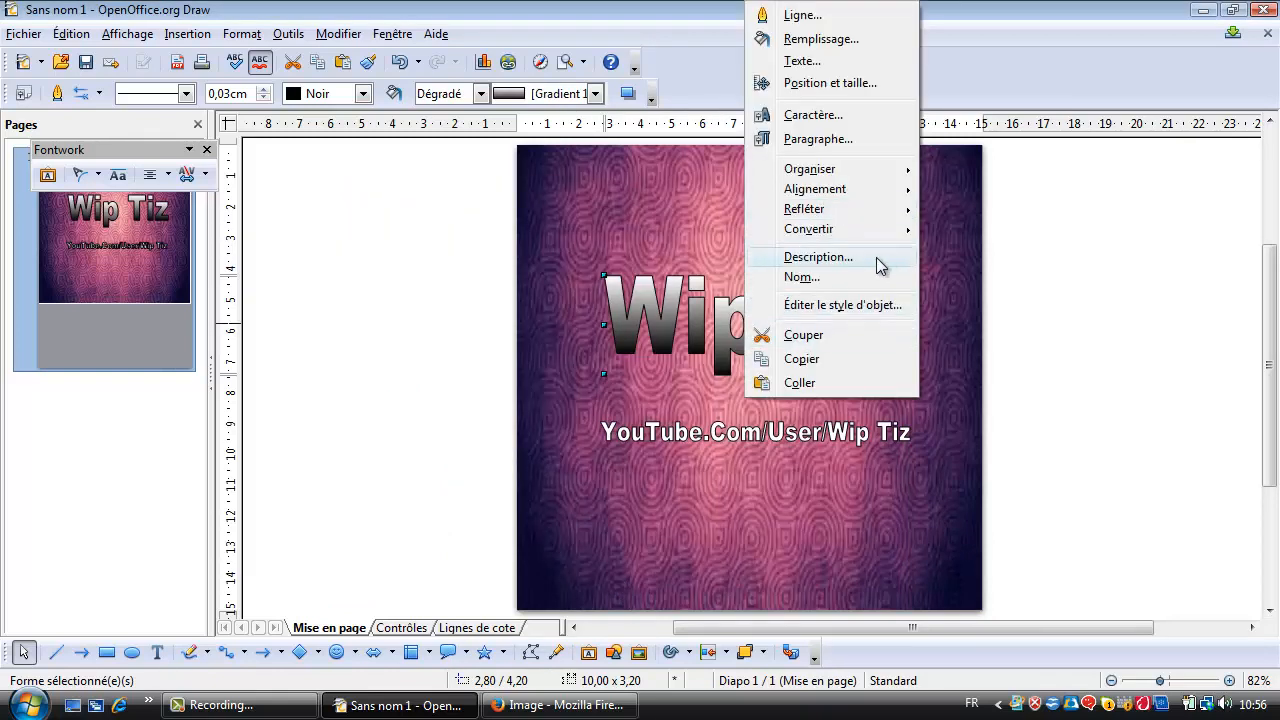
mouse_move(840, 244)
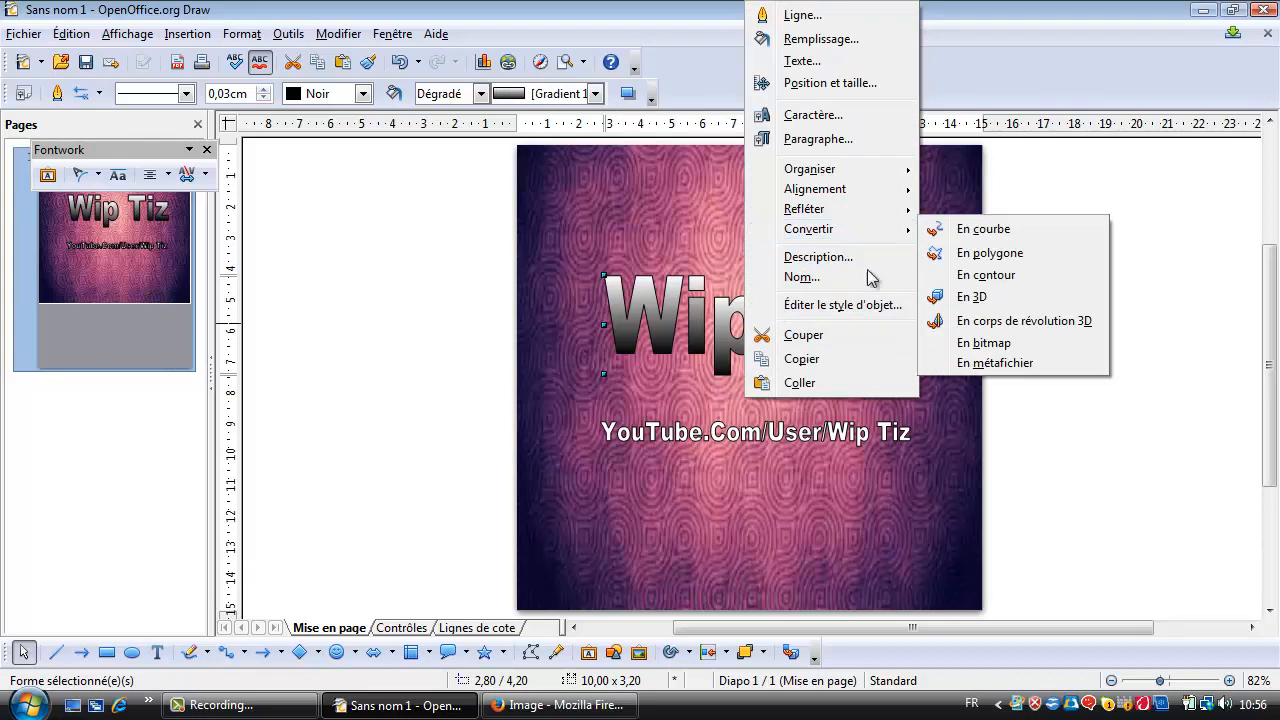
click(944, 296)
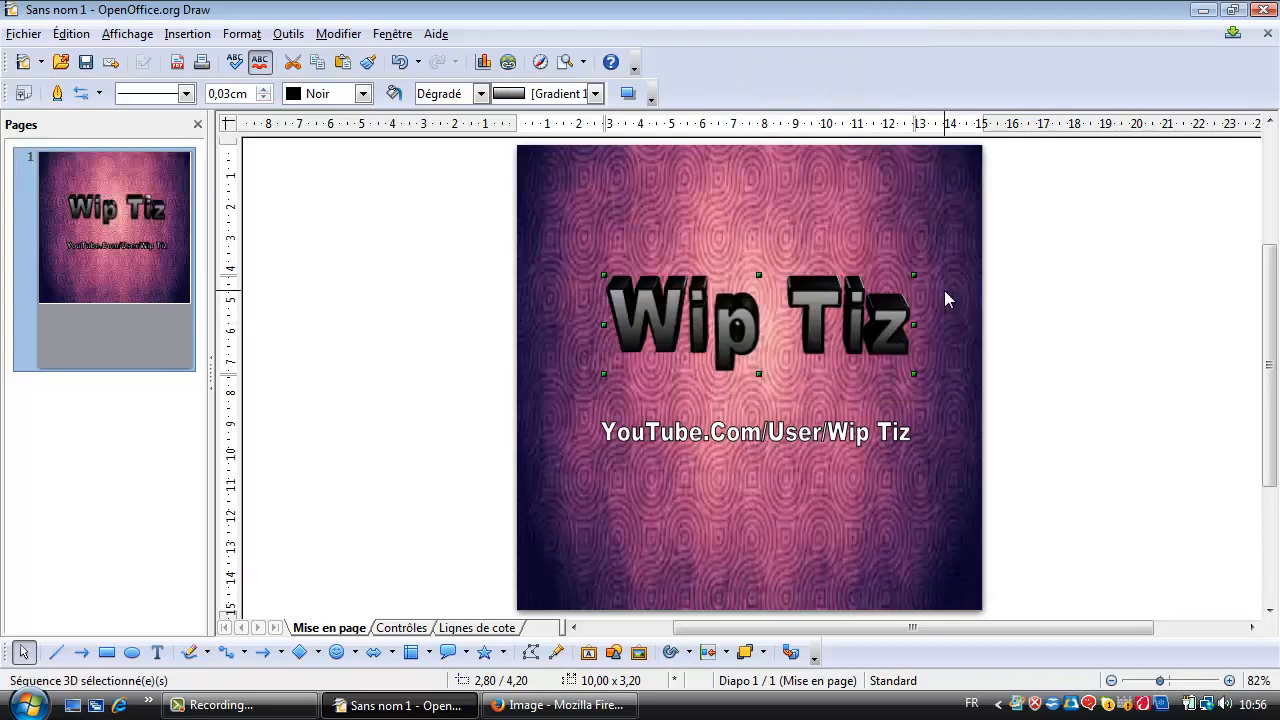
click(896, 316)
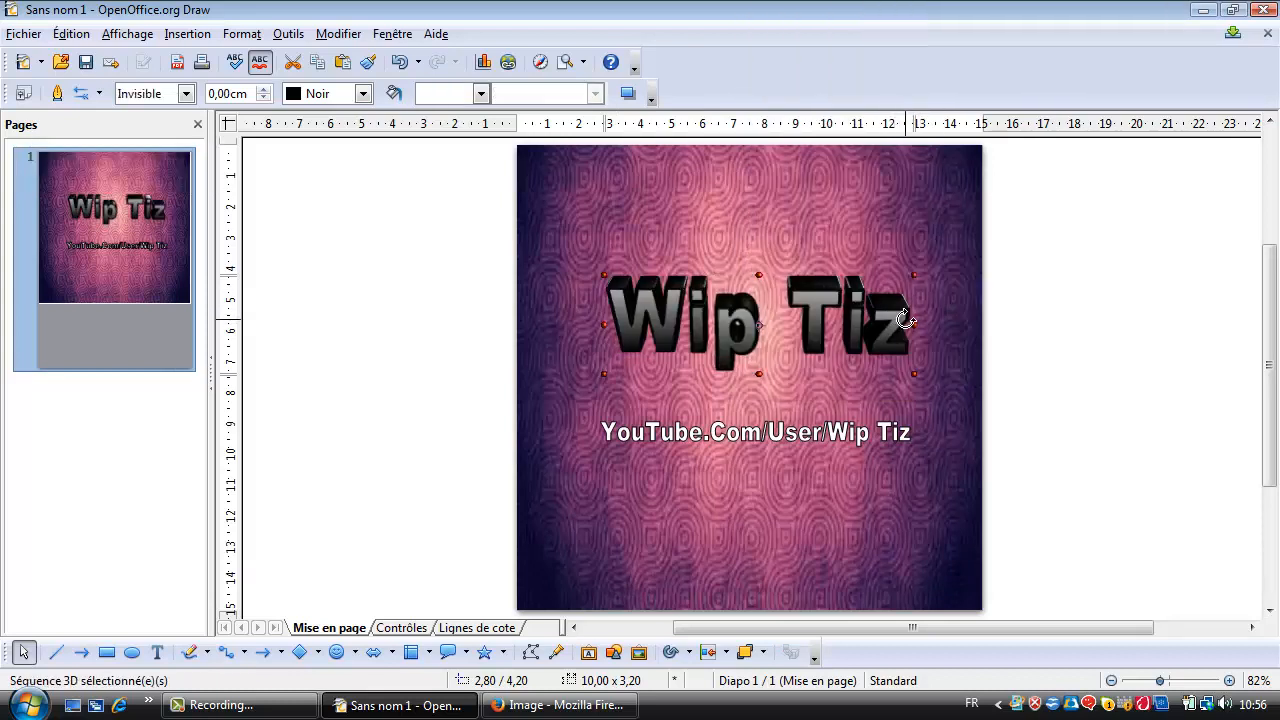
drag(899, 318, 903, 301)
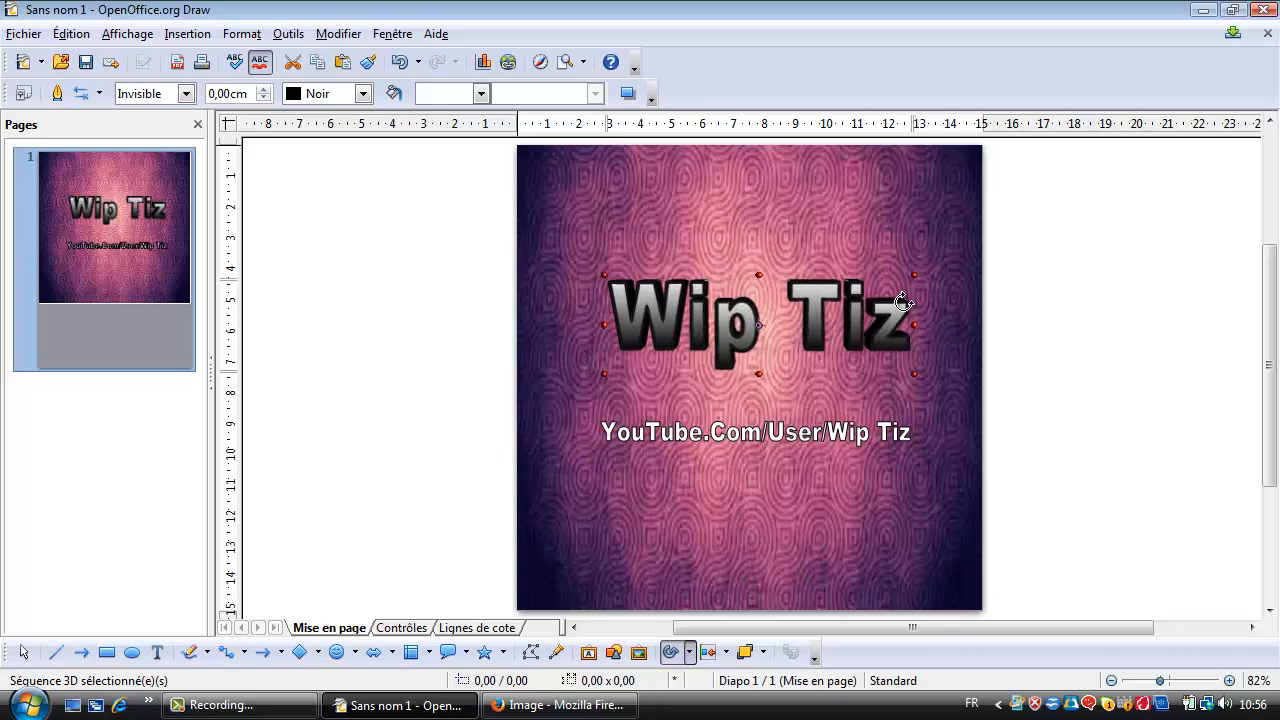
click(1028, 305)
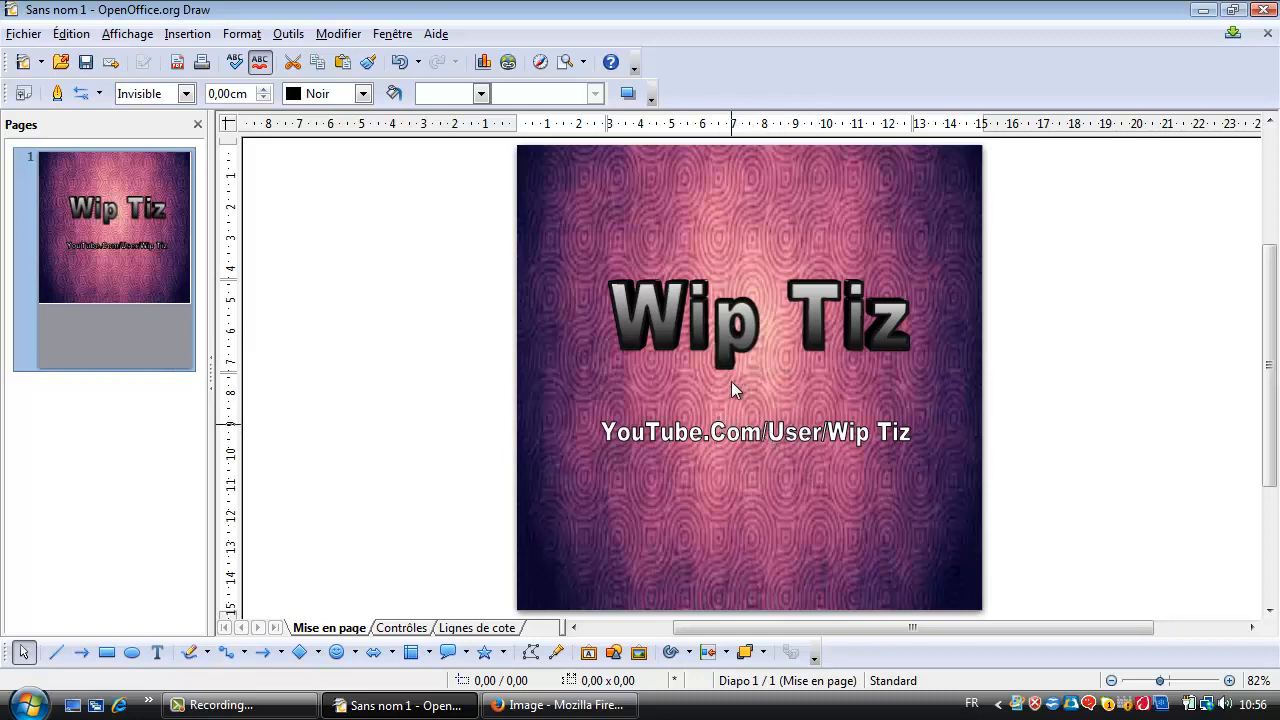
Move the 3D "Wip Tiz" title down about 0.35 cm, closer to the YouTube address line, and deselect it.
double_click(742, 332)
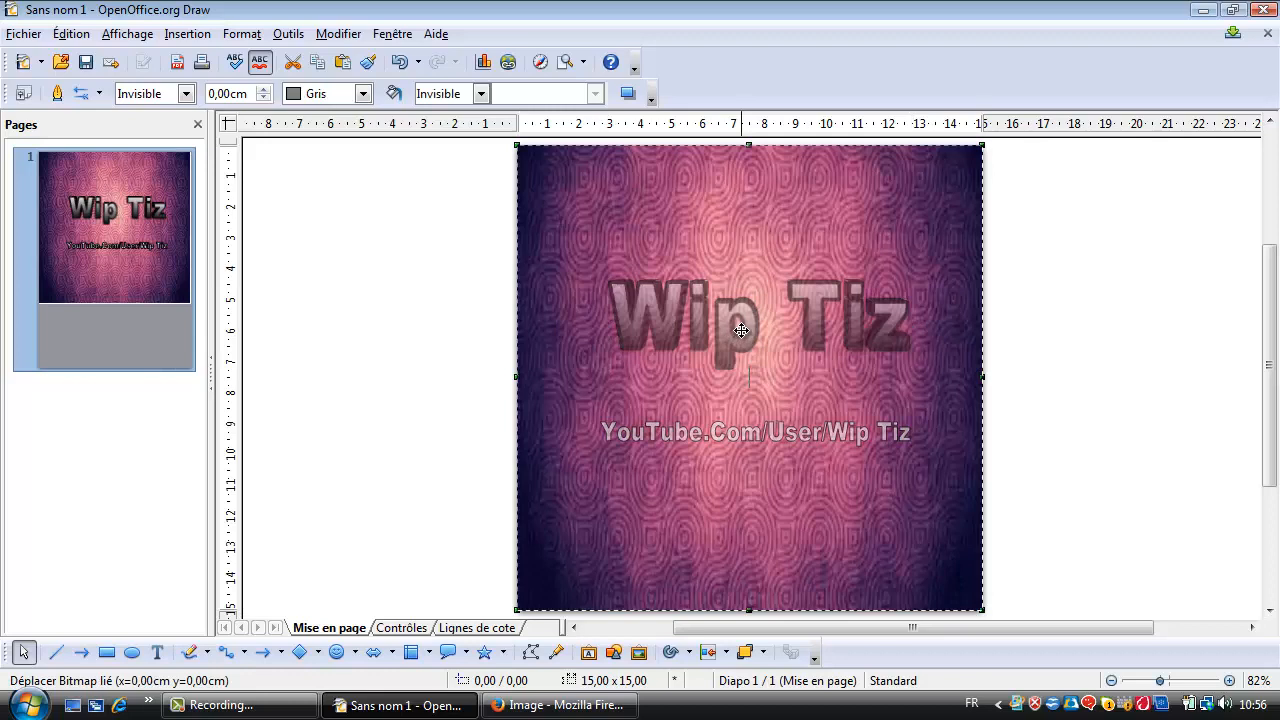
click(745, 338)
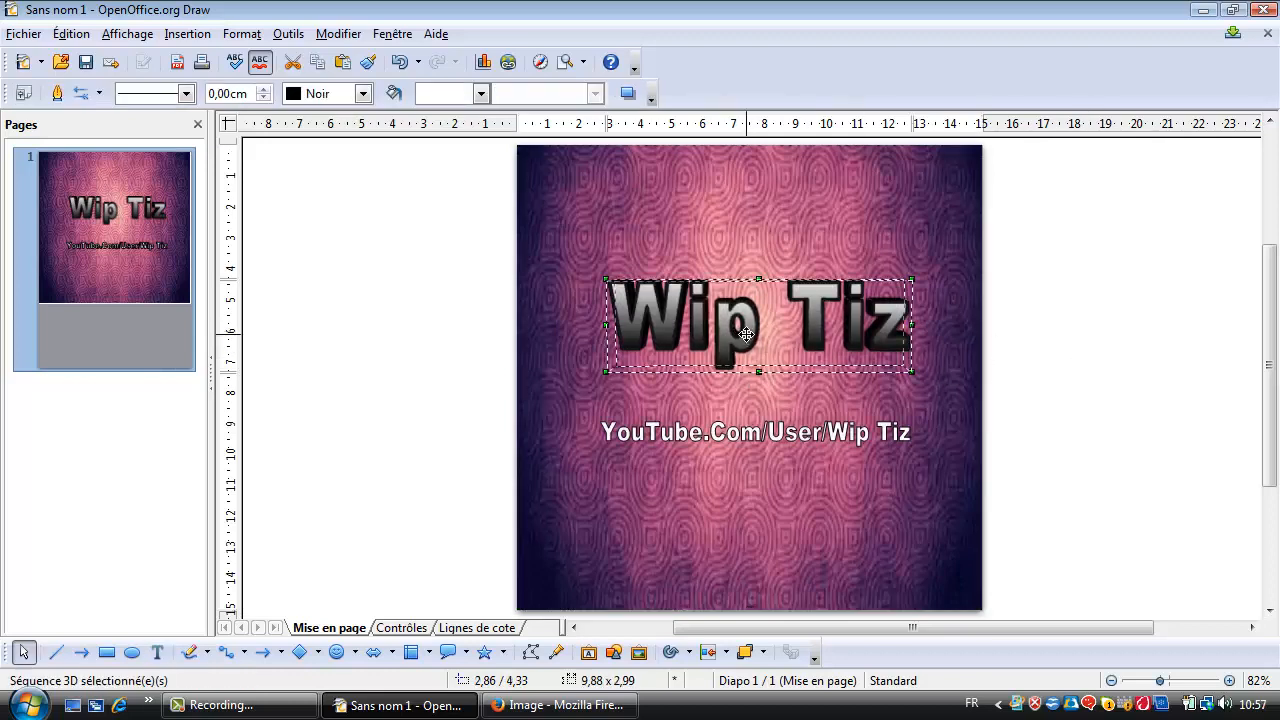
drag(746, 342, 747, 353)
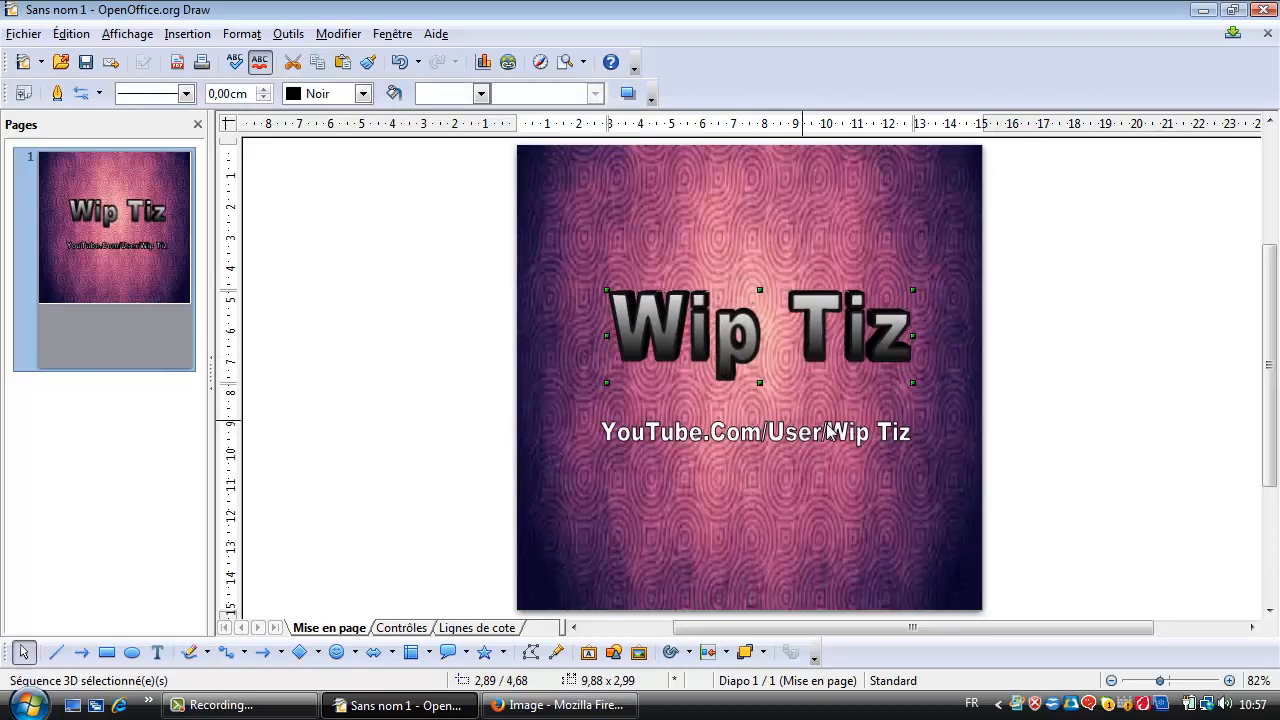
click(1049, 410)
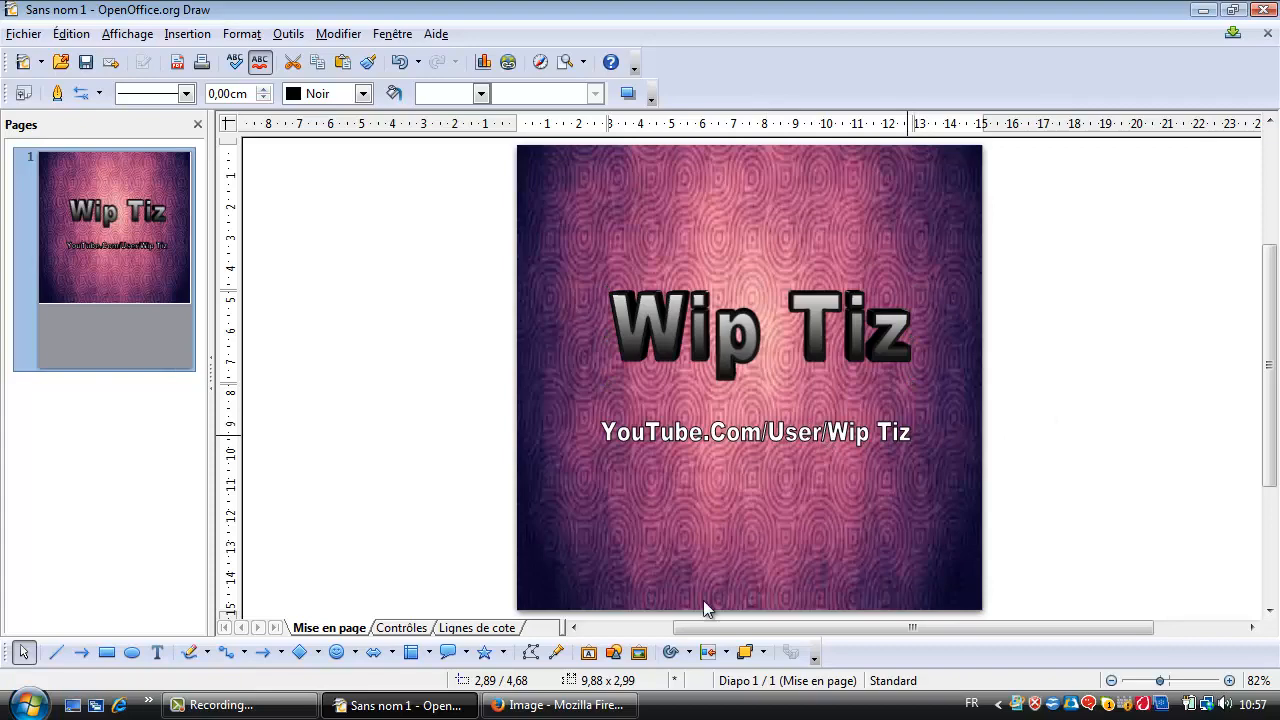
Insert the image file Sabonner and place it just below the right end of the "Wip Tiz" title.
click(613, 660)
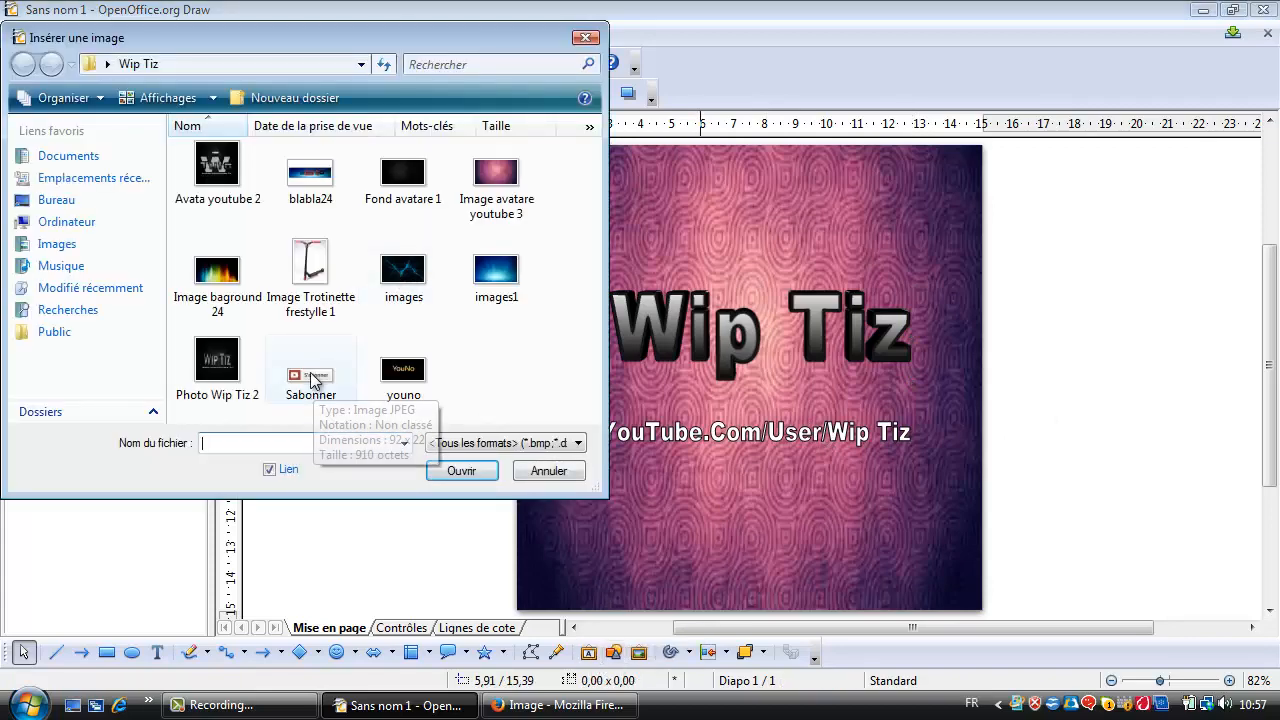
double_click(311, 376)
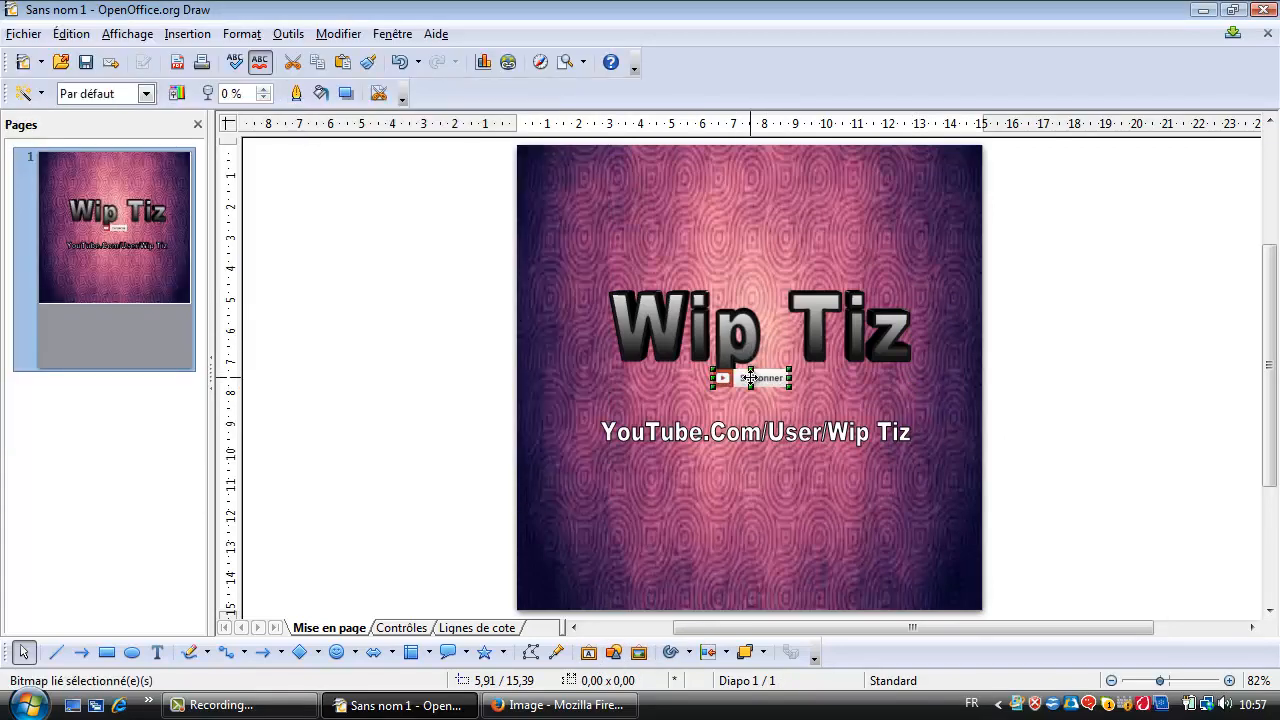
drag(750, 377, 888, 393)
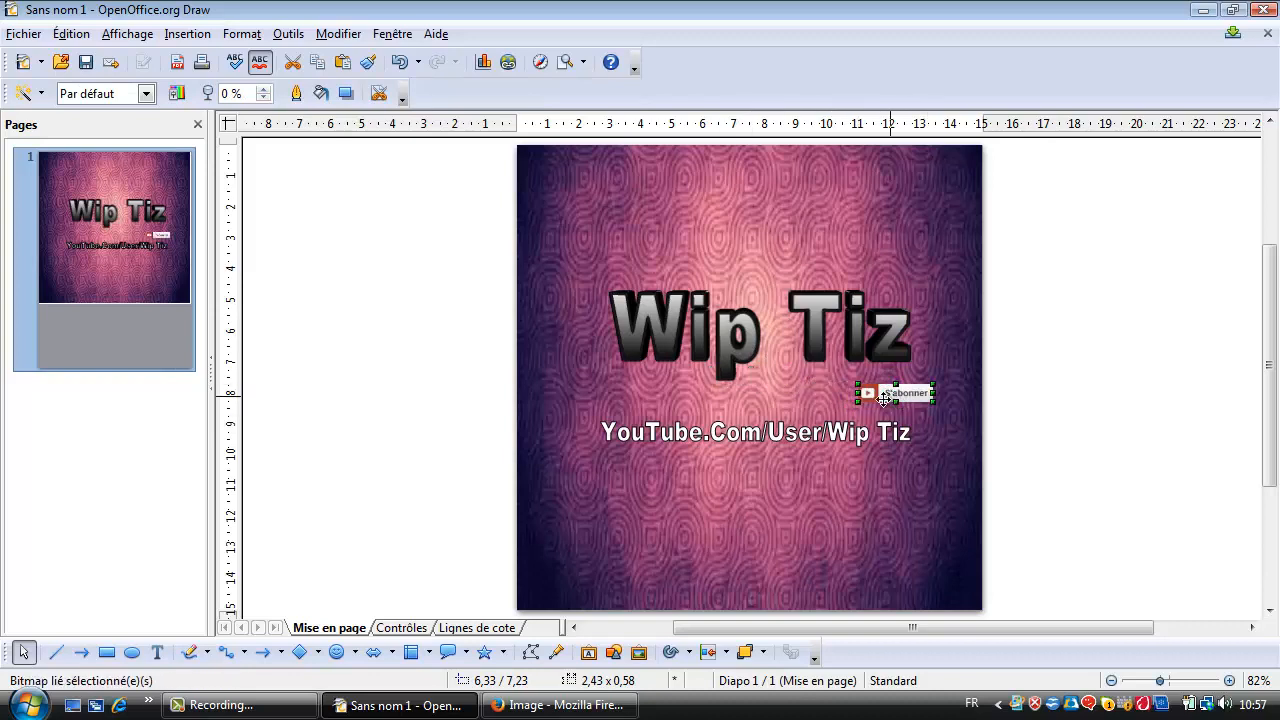
Raise the YouTube address line slightly and move the S'abonner image above the right end of the title, then deselect it.
click(800, 440)
drag(800, 440, 793, 420)
drag(895, 392, 912, 224)
double_click(912, 224)
click(1014, 344)
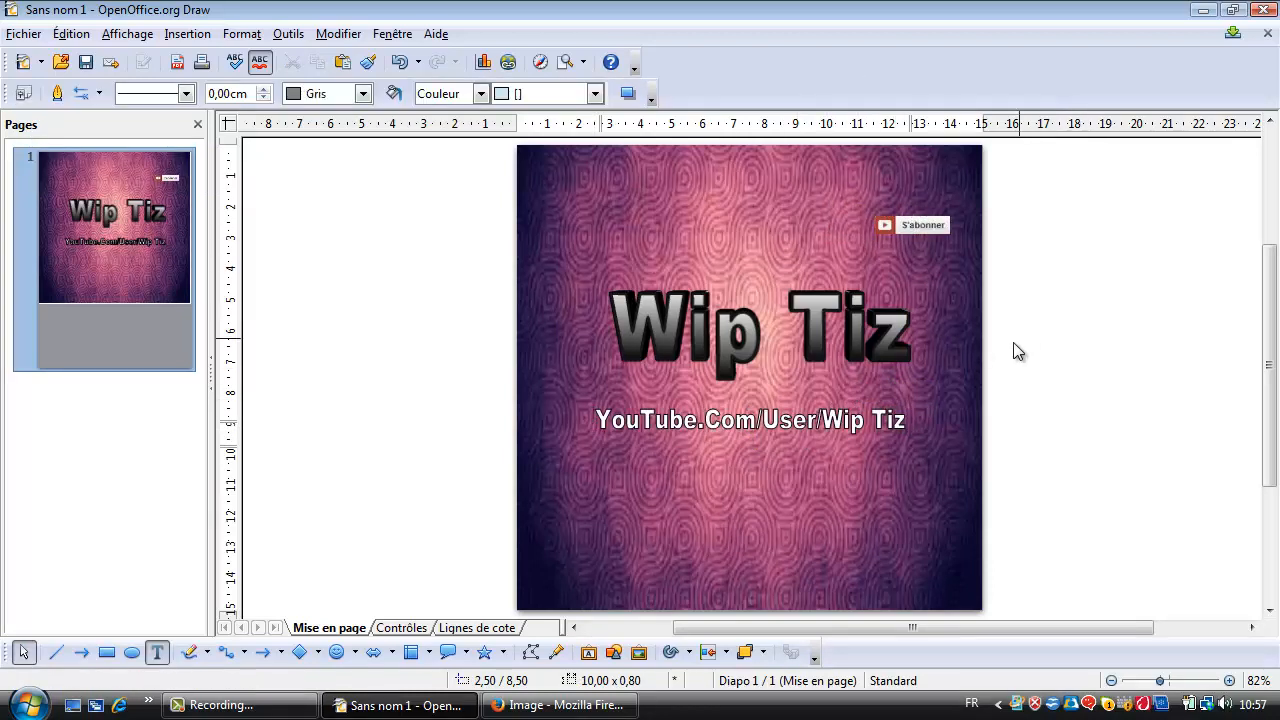
Flatten the S'abonner image to about 0.5 cm high and move it back down between the title and the address line.
click(908, 228)
double_click(908, 226)
drag(908, 223, 920, 385)
Move the YouTube address line up about 0.4 cm and nudge the S'abonner image left under the title's end, then deselect everything.
click(852, 422)
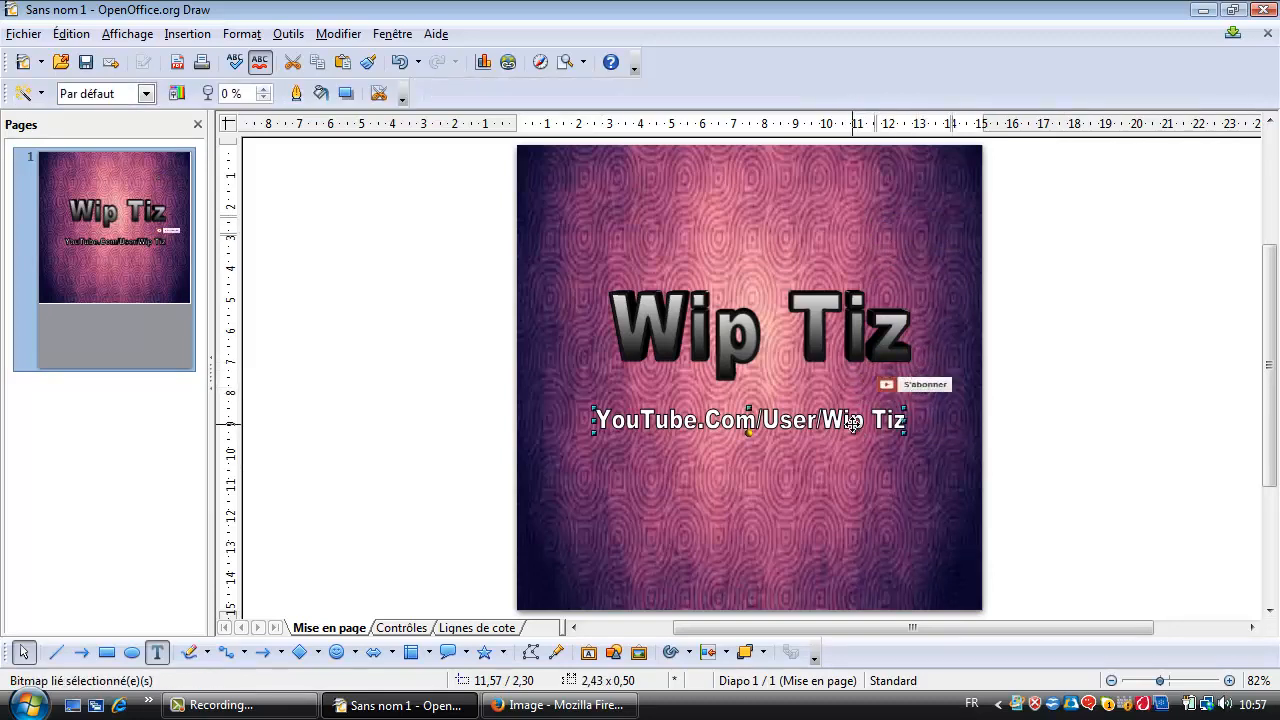
drag(852, 422, 843, 410)
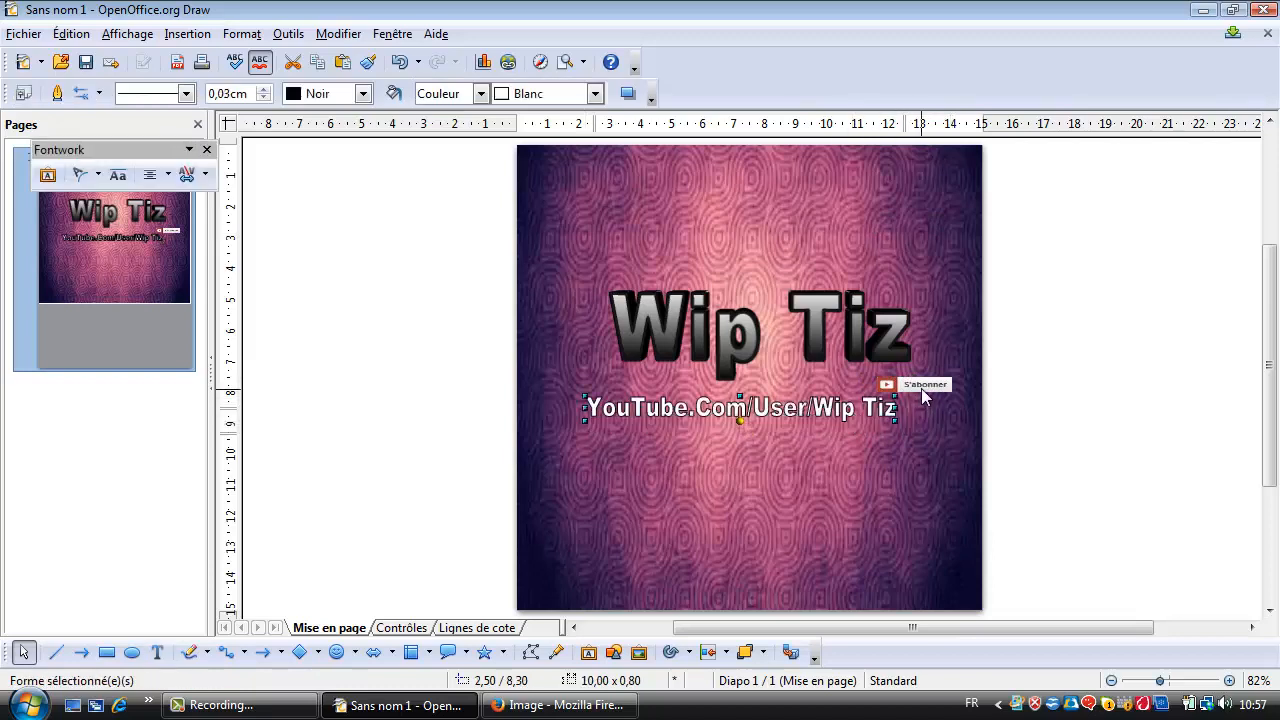
drag(919, 385, 908, 381)
double_click(909, 381)
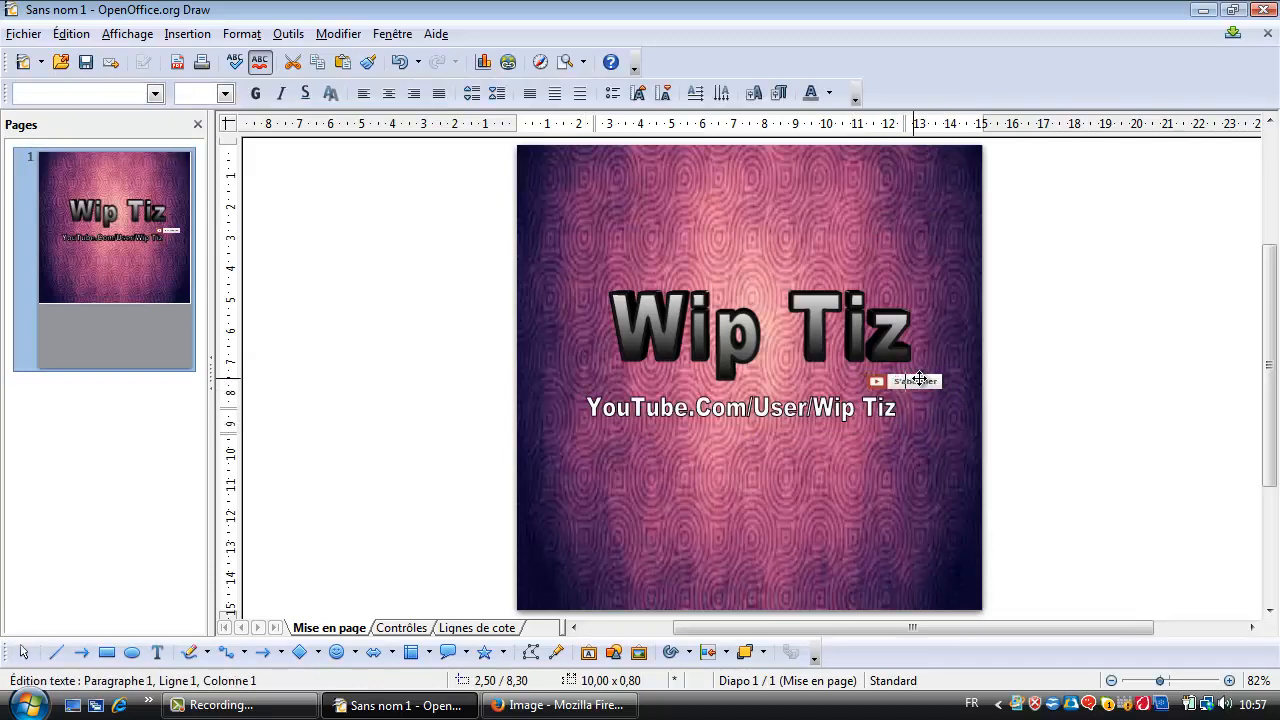
click(998, 390)
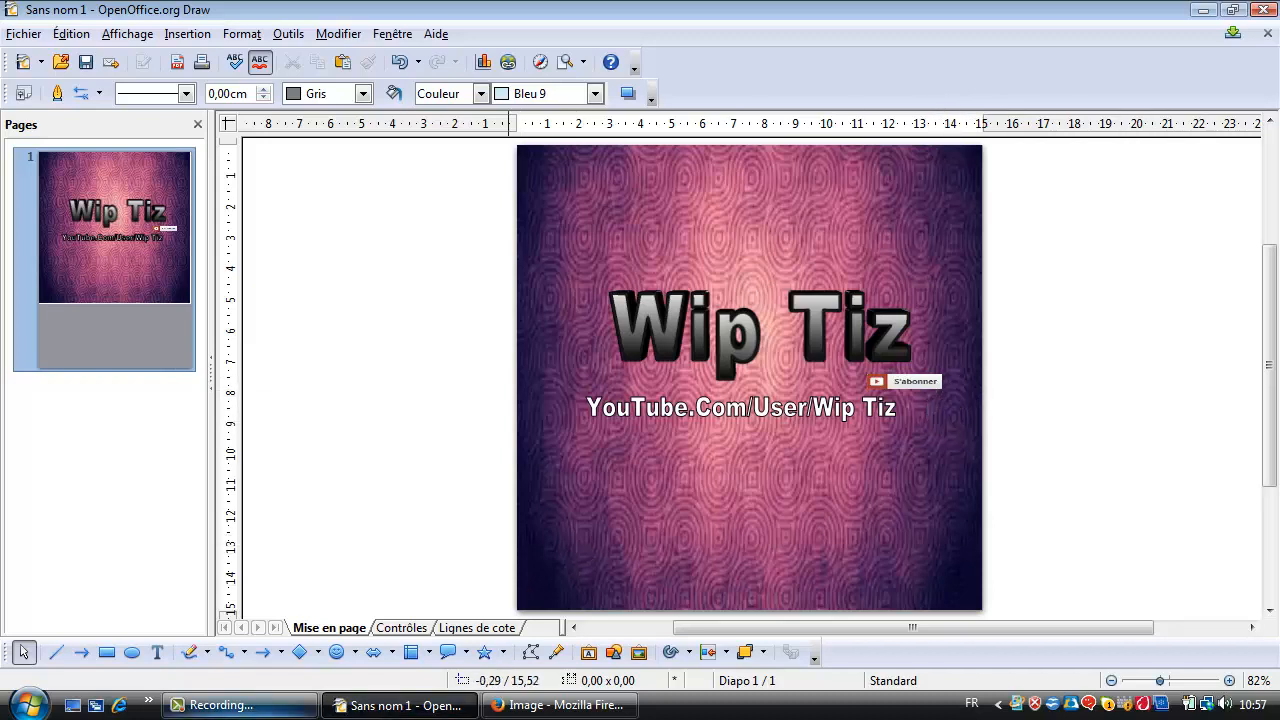
click(233, 709)
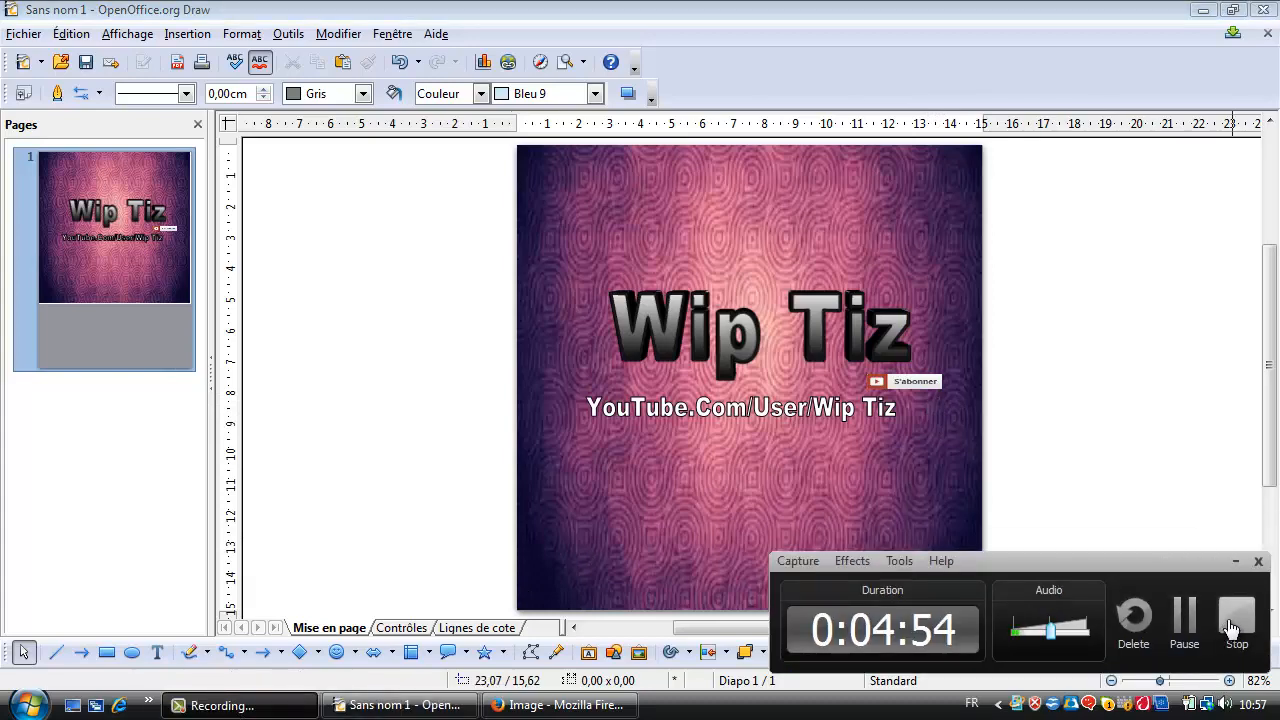